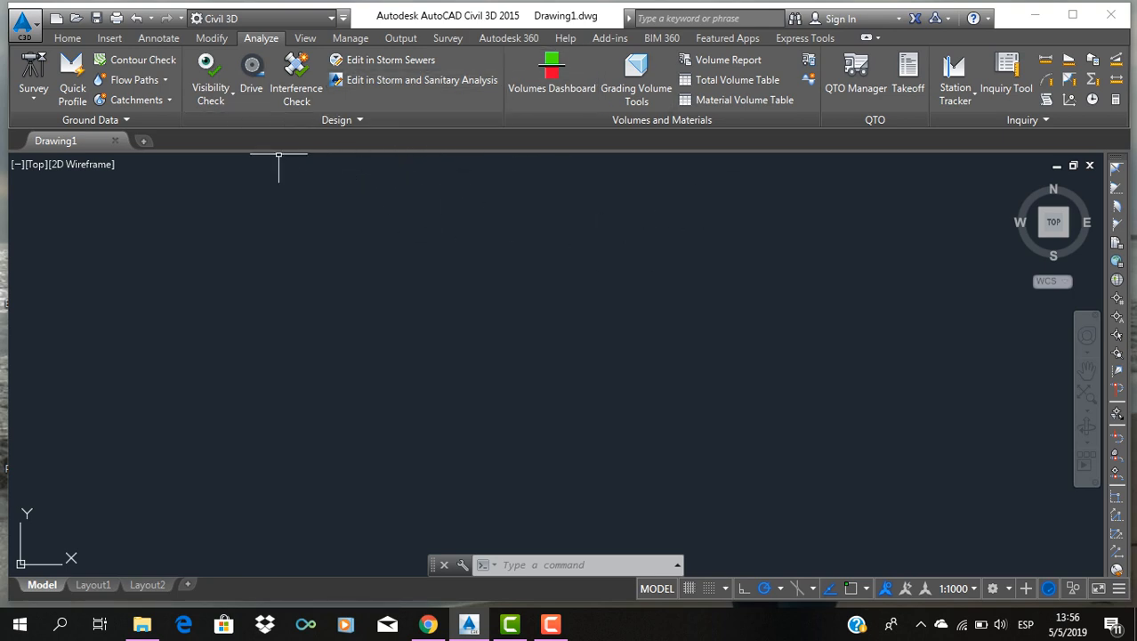
{"action": "left_click", "coordinate": [66, 38]}
{"action": "left_click", "coordinate": [109, 38]}
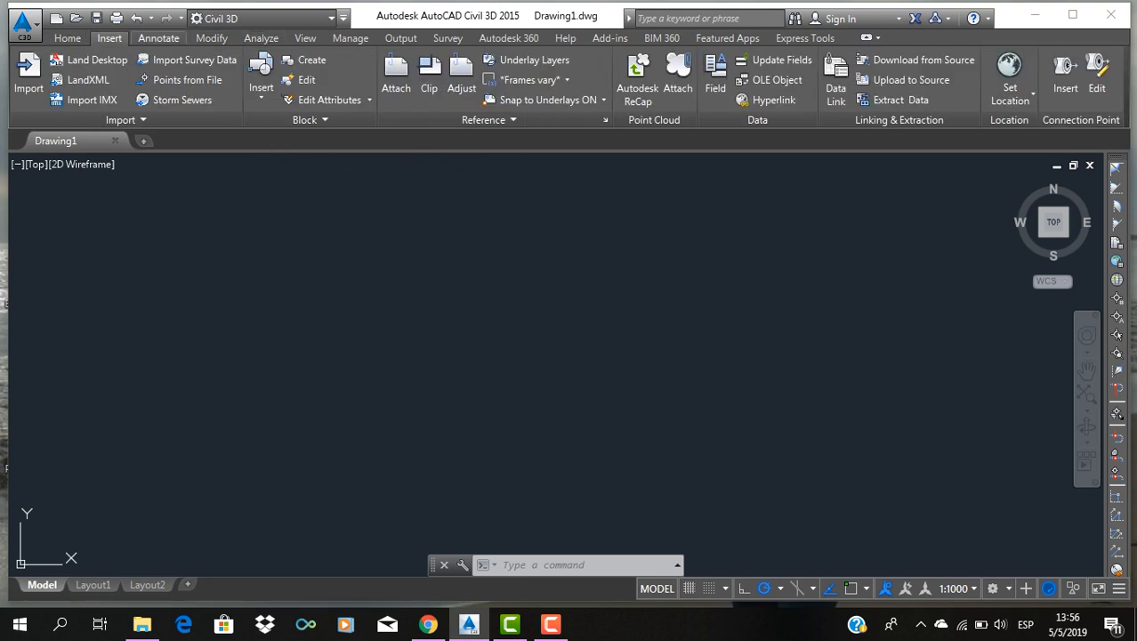
{"action": "left_click", "coordinate": [212, 38]}
{"action": "left_click", "coordinate": [261, 38]}
{"action": "left_click", "coordinate": [306, 39]}
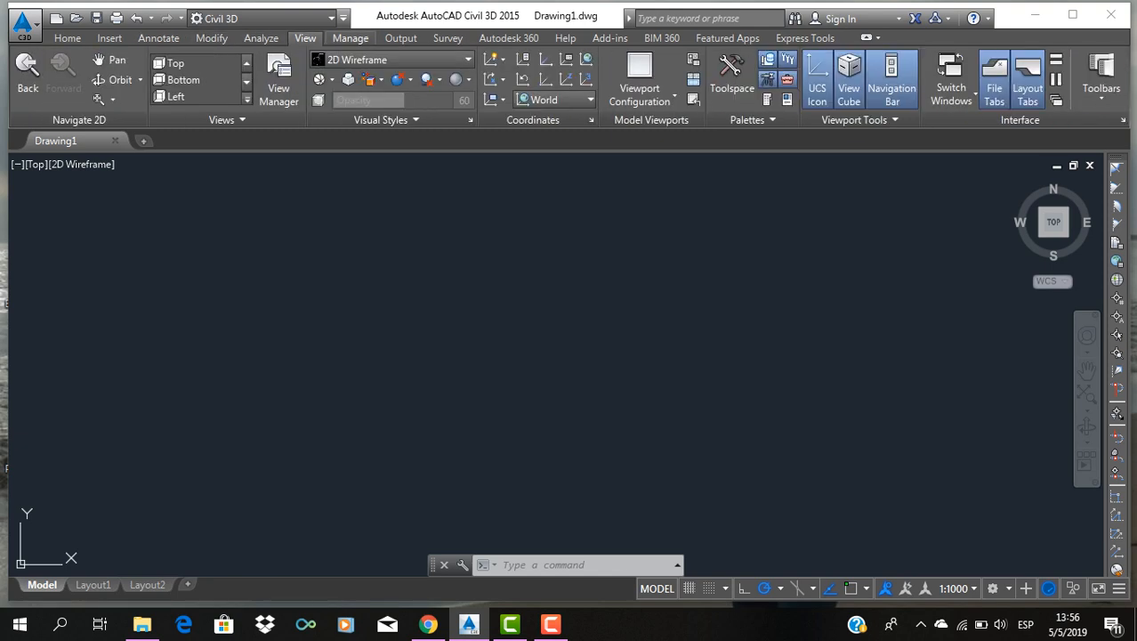
{"action": "left_click", "coordinate": [350, 38]}
{"action": "left_click", "coordinate": [261, 39]}
{"action": "left_click", "coordinate": [212, 39]}
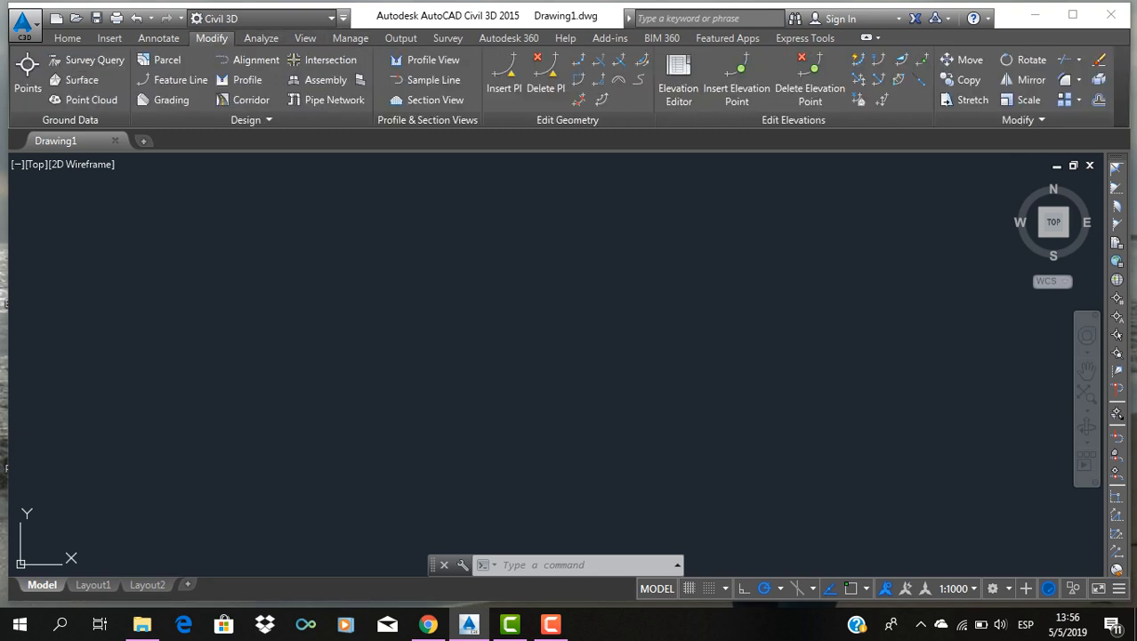
- Launch the Hydraflow Express extension from Civil 3D's design analysis tools
{"action": "left_click", "coordinate": [261, 38]}
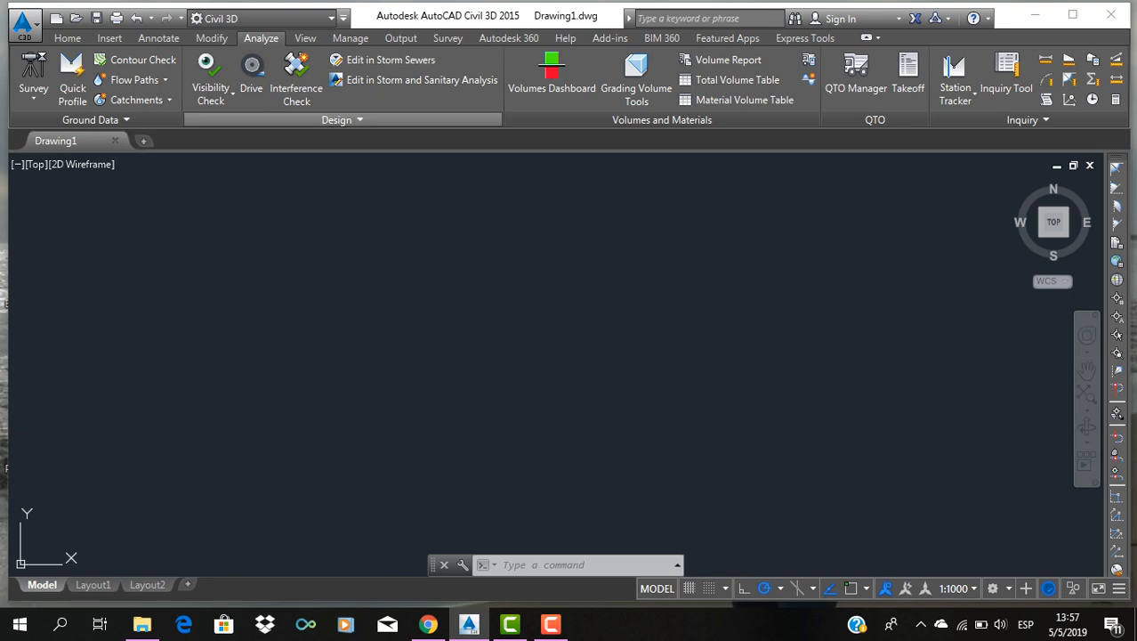
{"action": "left_click", "coordinate": [336, 119]}
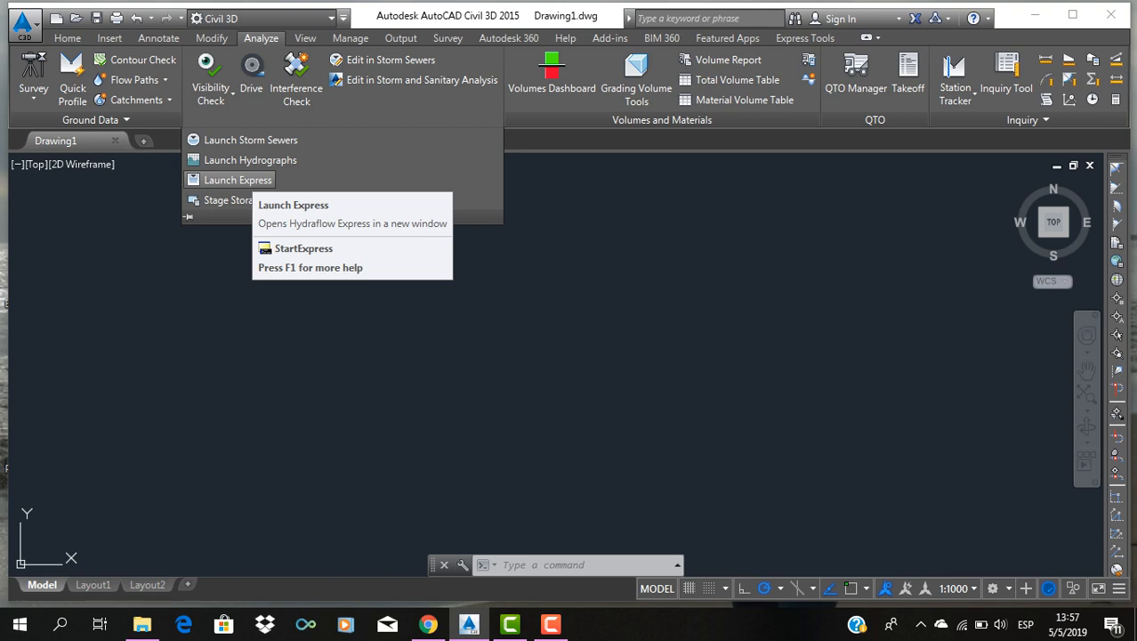
{"action": "left_click", "coordinate": [237, 180]}
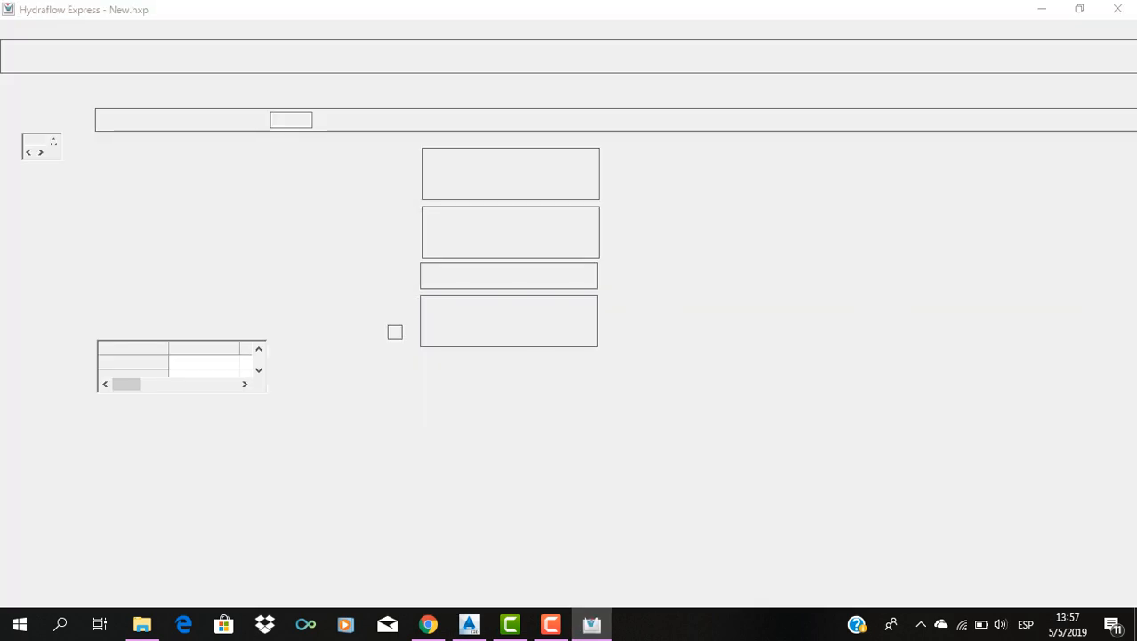
{"action": "left_click", "coordinate": [644, 374]}
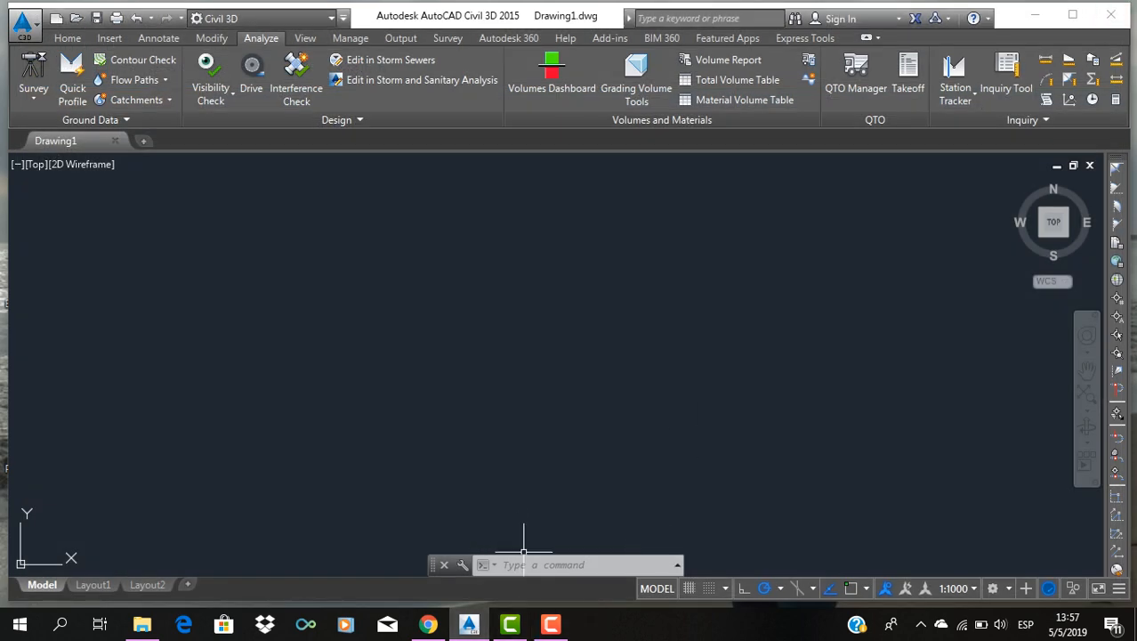
{"action": "left_click", "coordinate": [550, 624]}
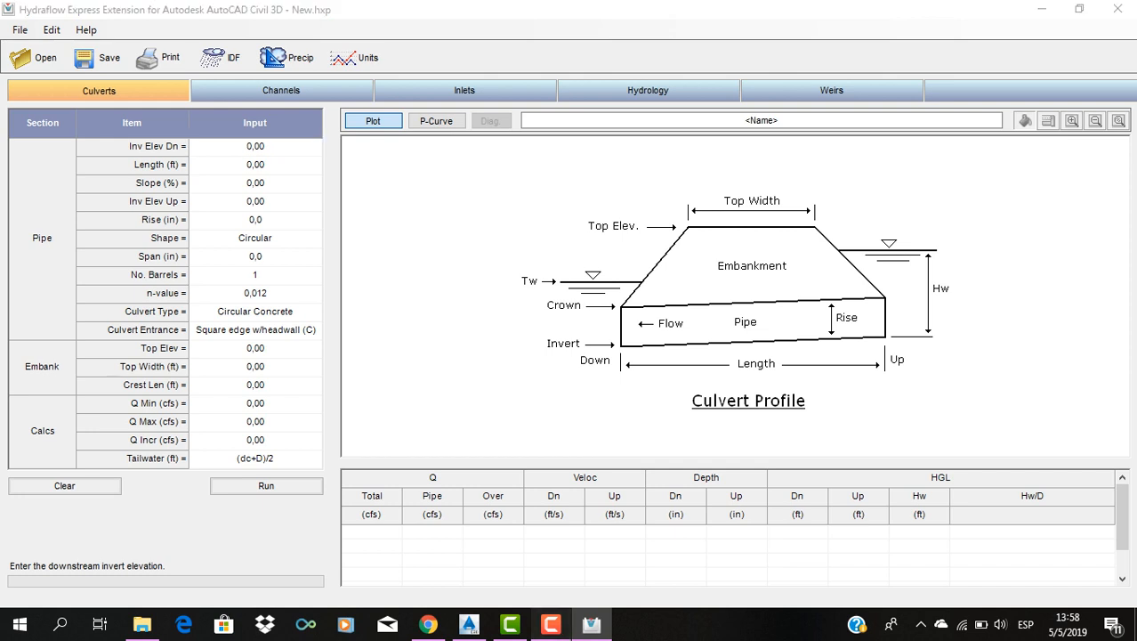
{"action": "left_click", "coordinate": [551, 624]}
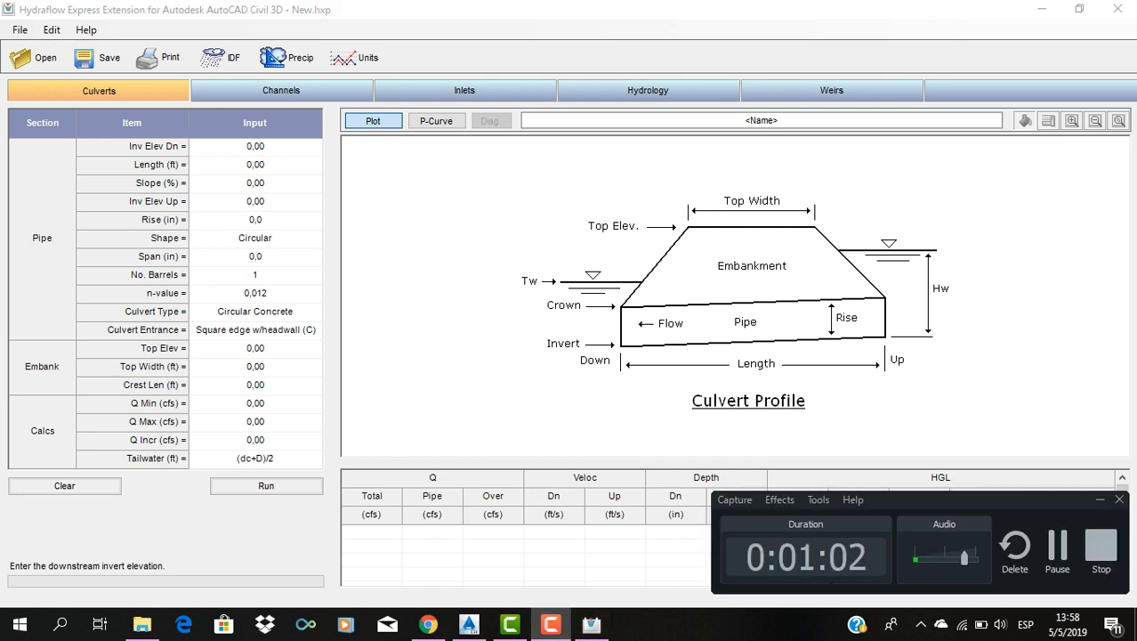
{"action": "left_click", "coordinate": [1100, 501]}
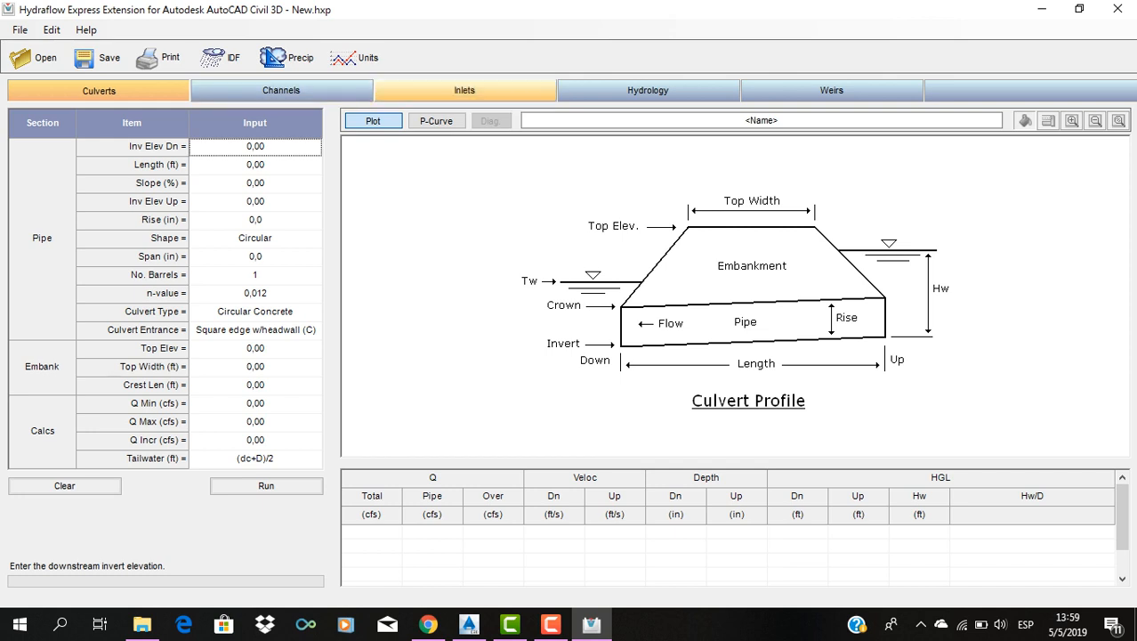
- Switch the units from US Customary to SI and accept converting the data
{"action": "left_click", "coordinate": [358, 58]}
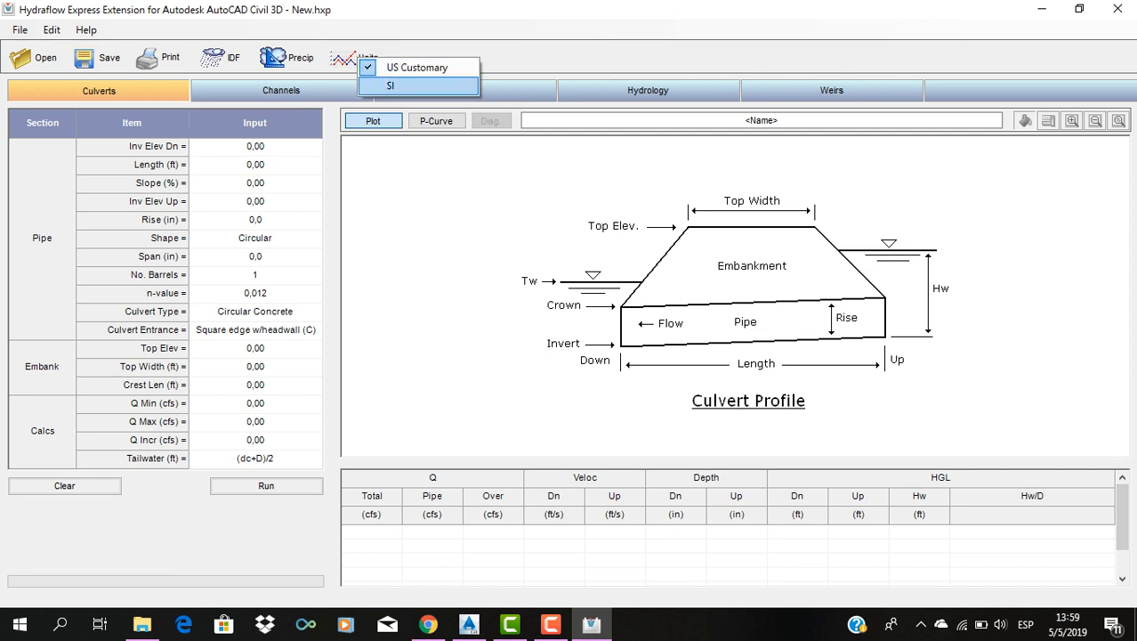
{"action": "left_click", "coordinate": [391, 85]}
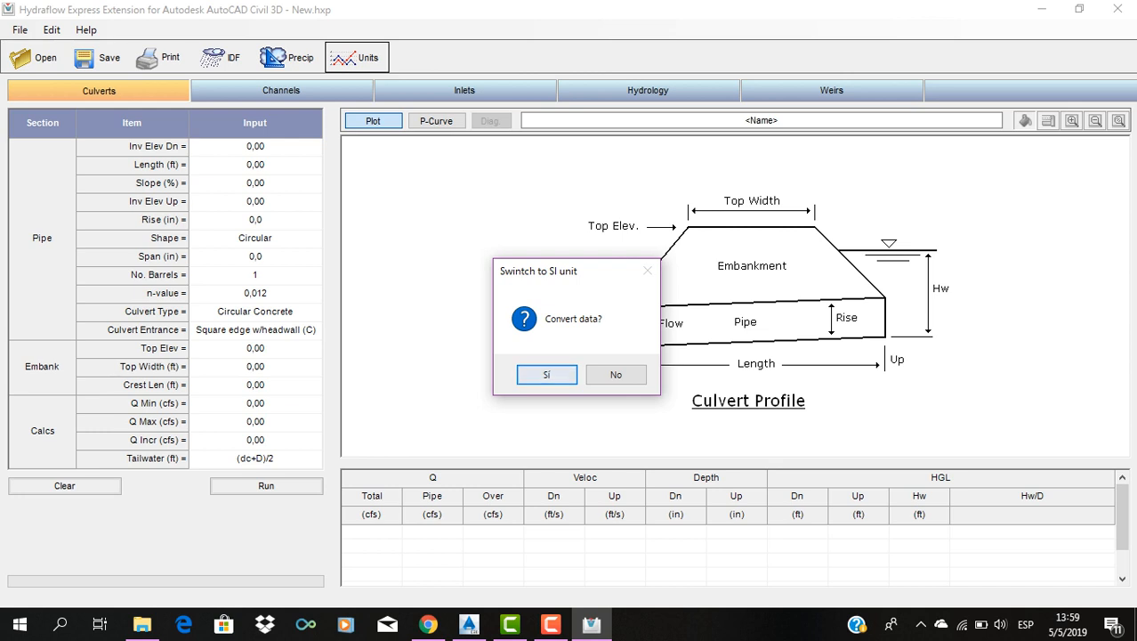
{"action": "key", "text": "Return"}
{"action": "key", "text": "Return"}
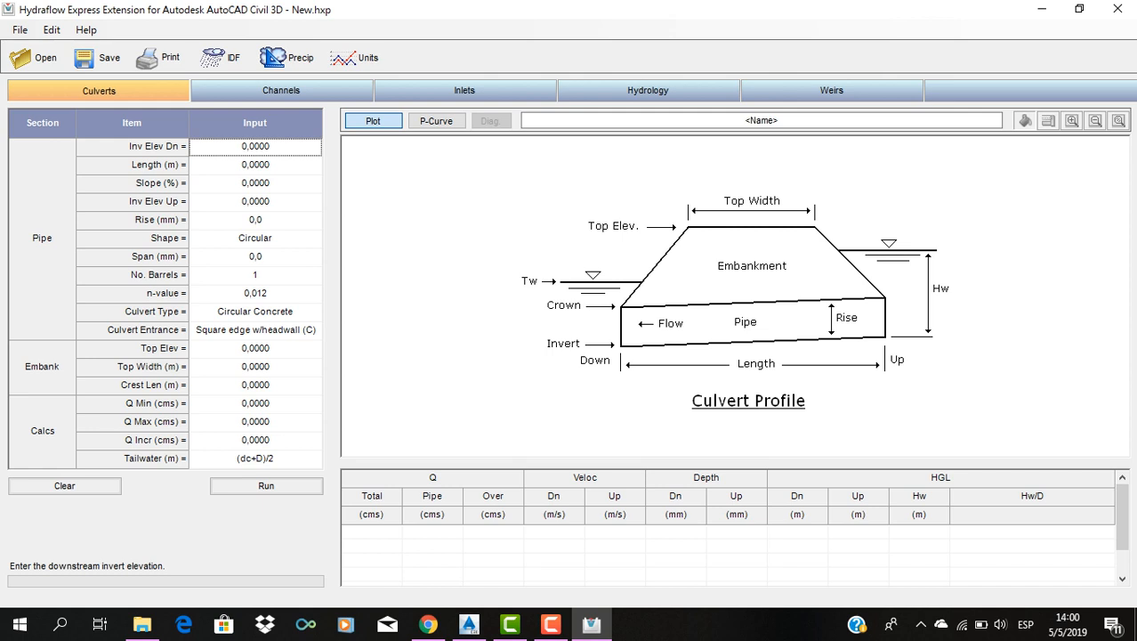
- Set the culvert pipe's downstream invert elevation to 2549 and its length to 15 m
{"action": "type", "text": "2"}
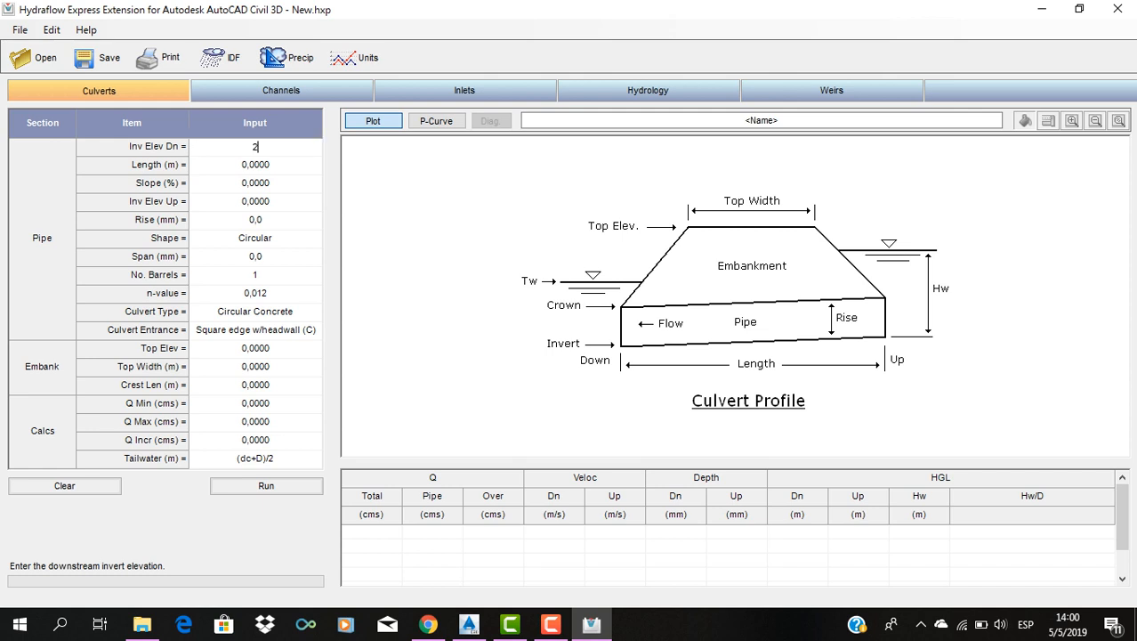
{"action": "type", "text": "549"}
{"action": "key", "text": "Return"}
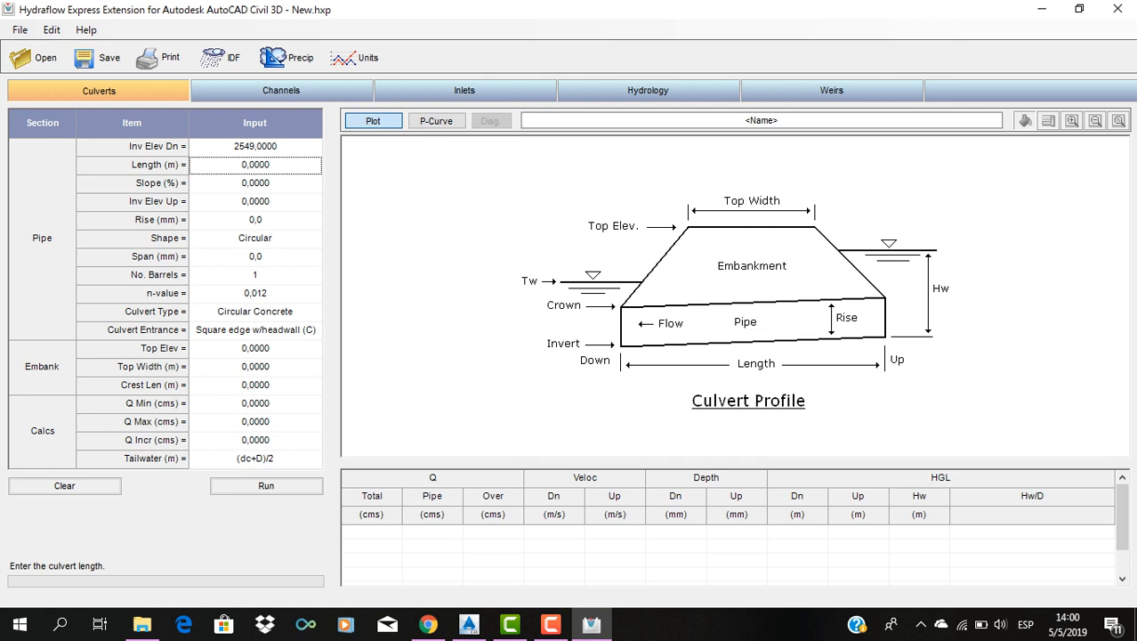
{"action": "type", "text": "15"}
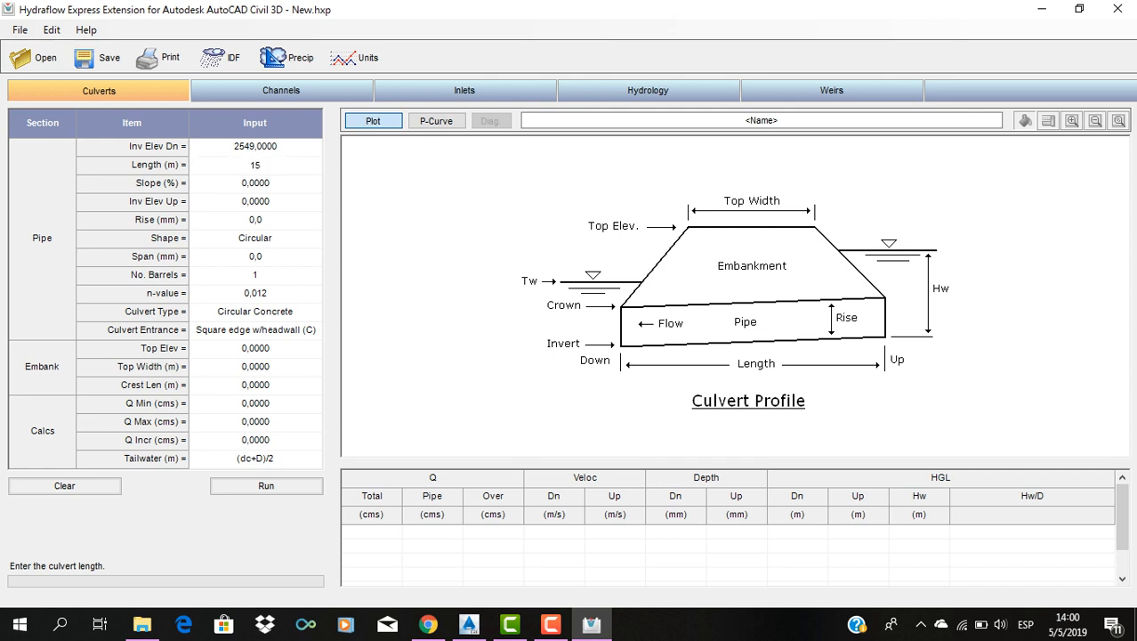
{"action": "key", "text": "Return"}
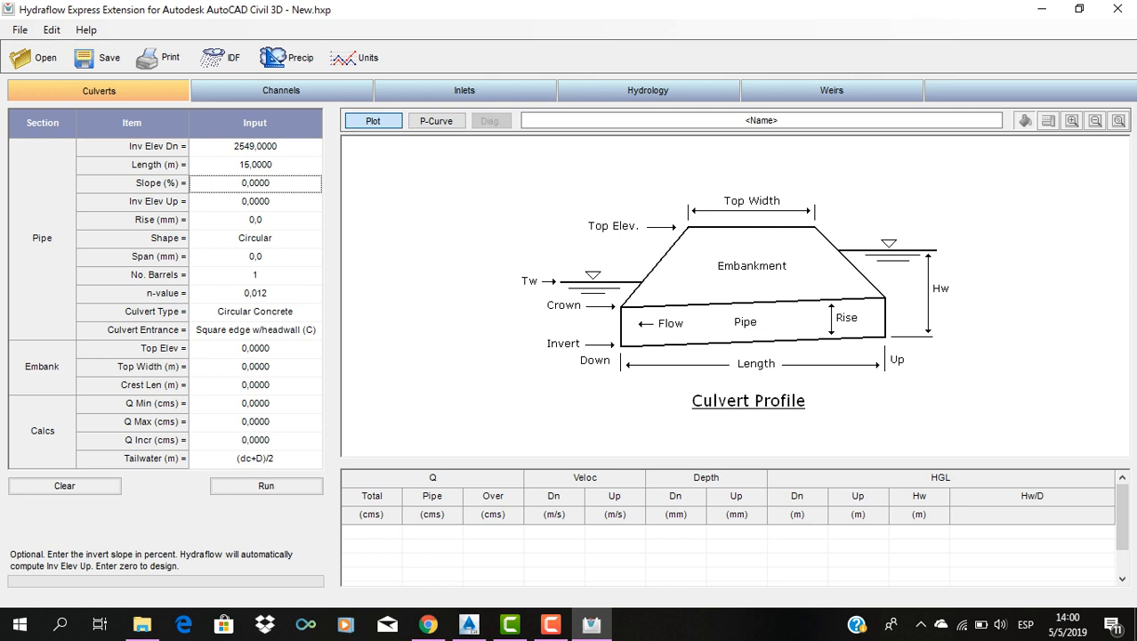
- Set the culvert pipe's slope to 0.0257 %
{"action": "type", "text": ".02"}
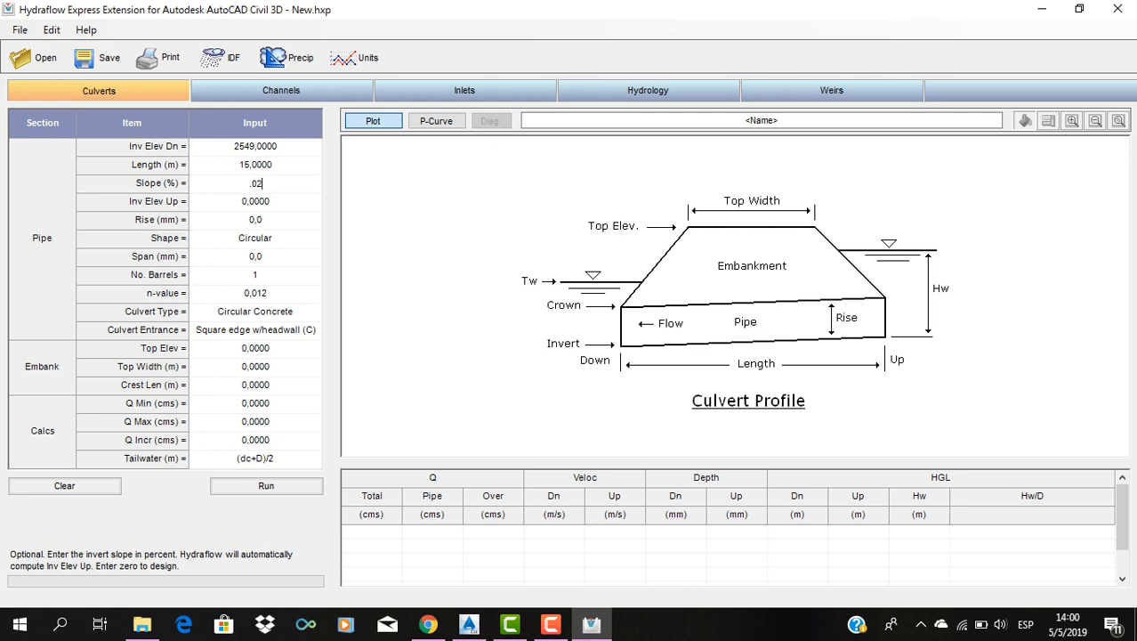
{"action": "type", "text": "57"}
{"action": "key", "text": "Return"}
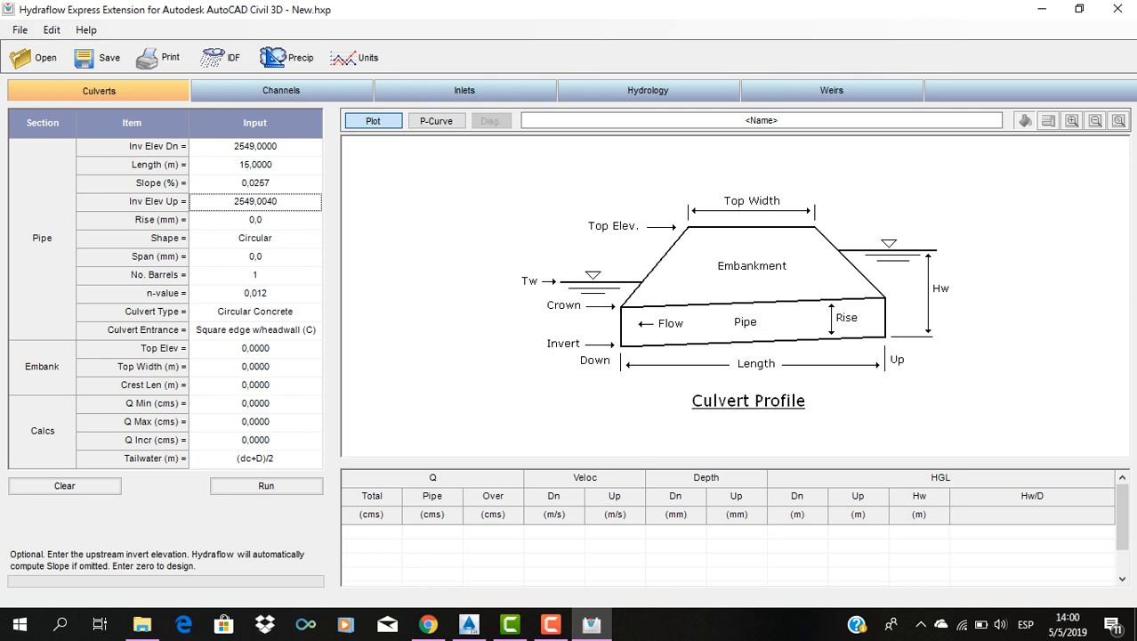
- Leave the pipe's rise and span at zero so both use the Design option
{"action": "left_click", "coordinate": [255, 220]}
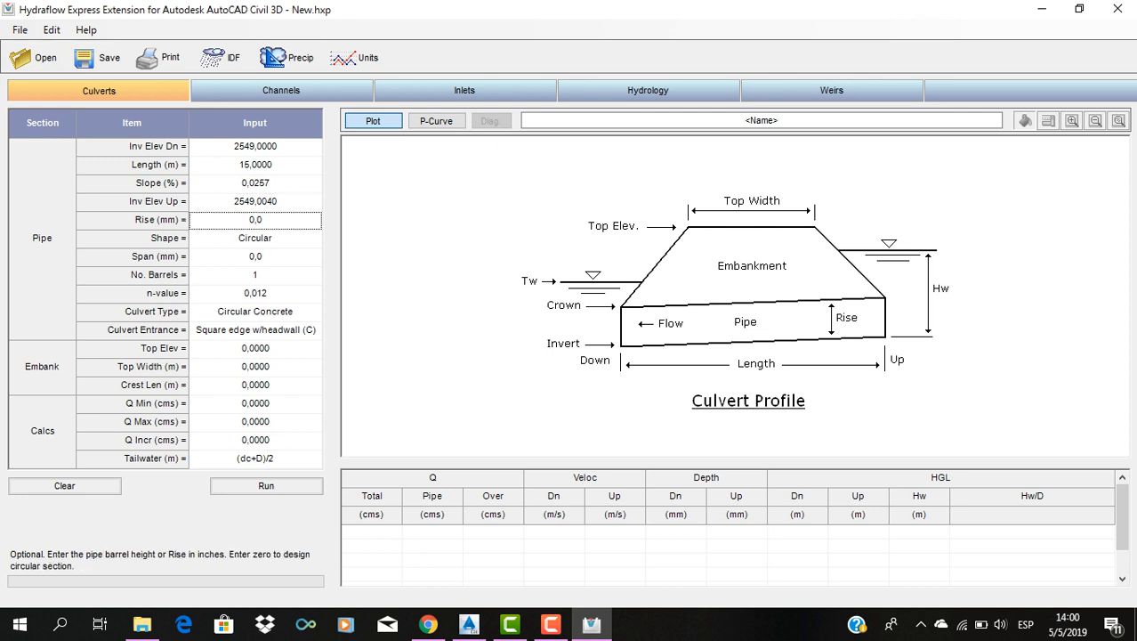
{"action": "left_click", "coordinate": [255, 257]}
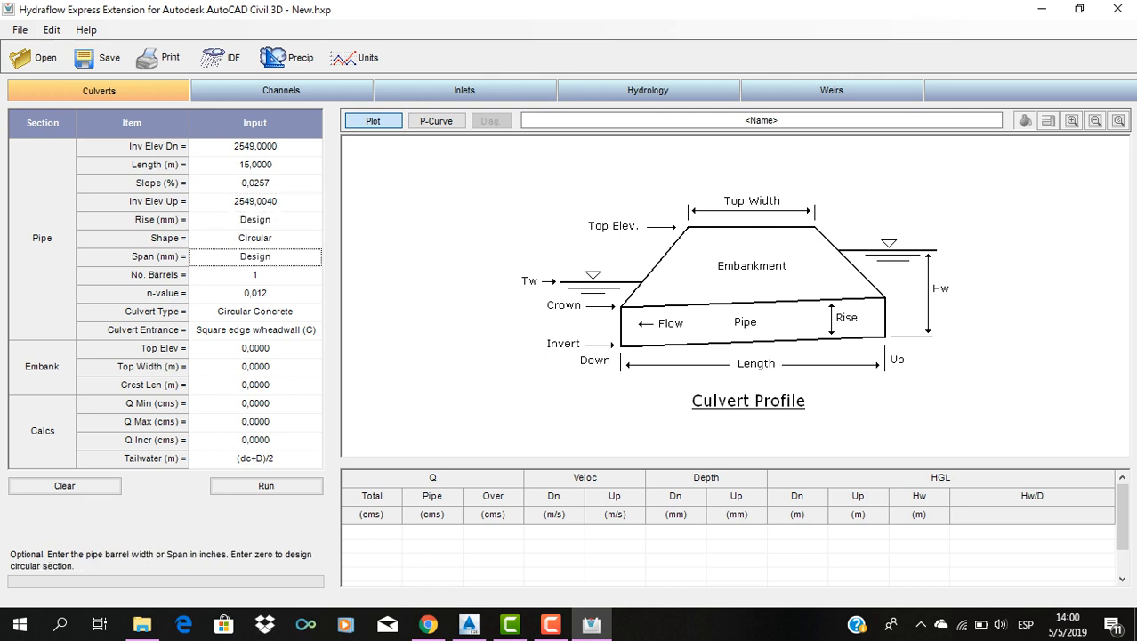
{"action": "left_click", "coordinate": [255, 219]}
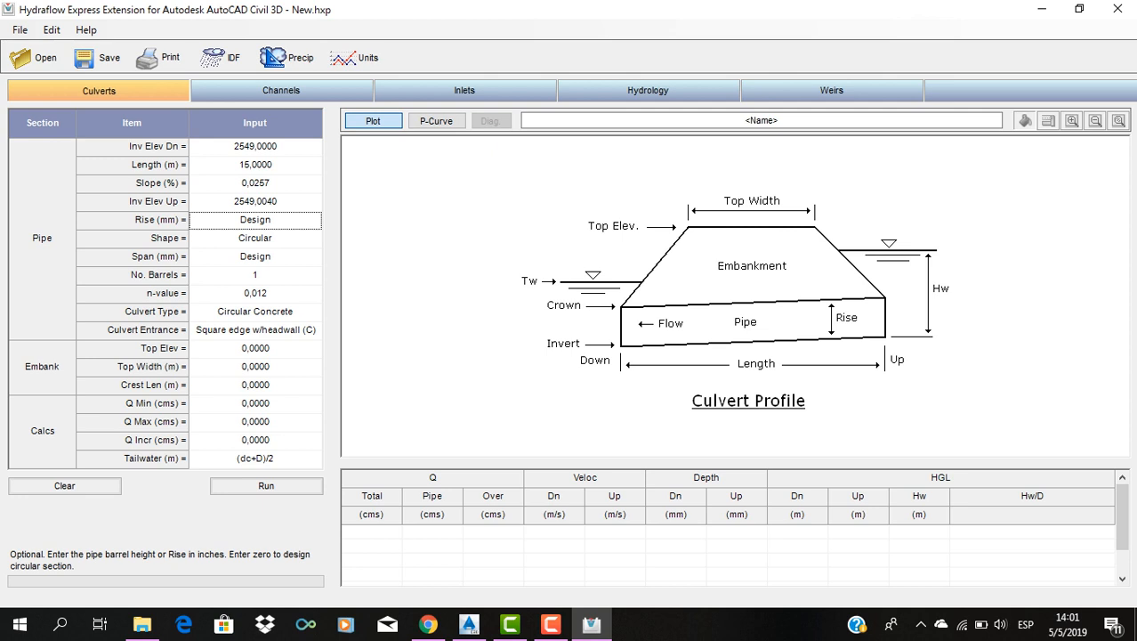
- Browse the available barrel shapes and change the pipe's shape to Box
{"action": "left_click", "coordinate": [248, 239]}
{"action": "left_click", "coordinate": [314, 238]}
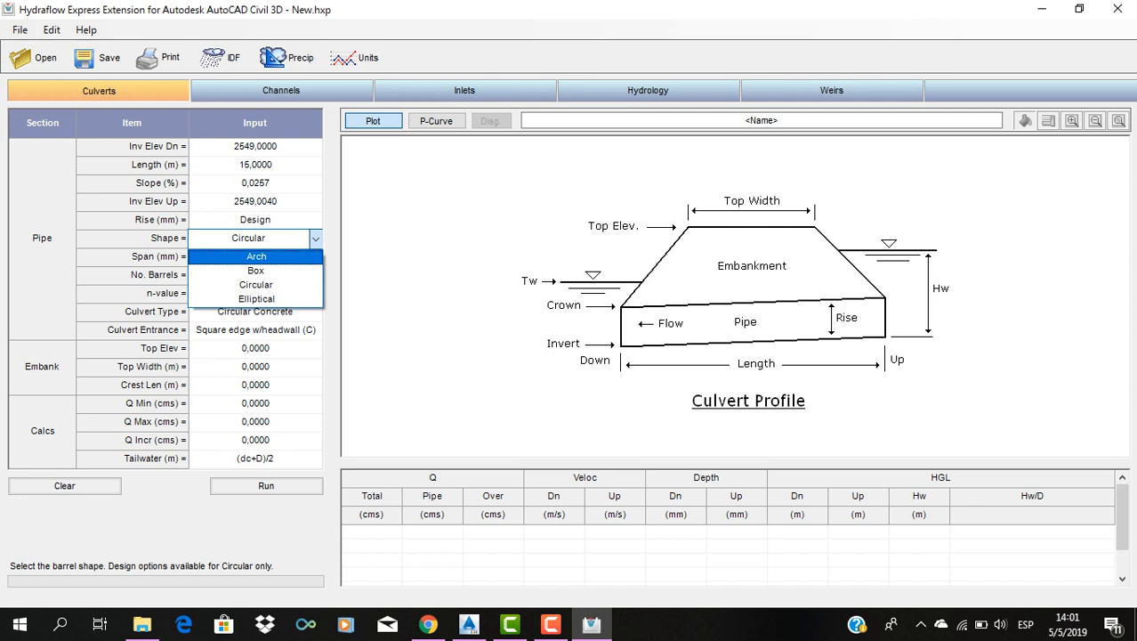
{"action": "left_click", "coordinate": [315, 238]}
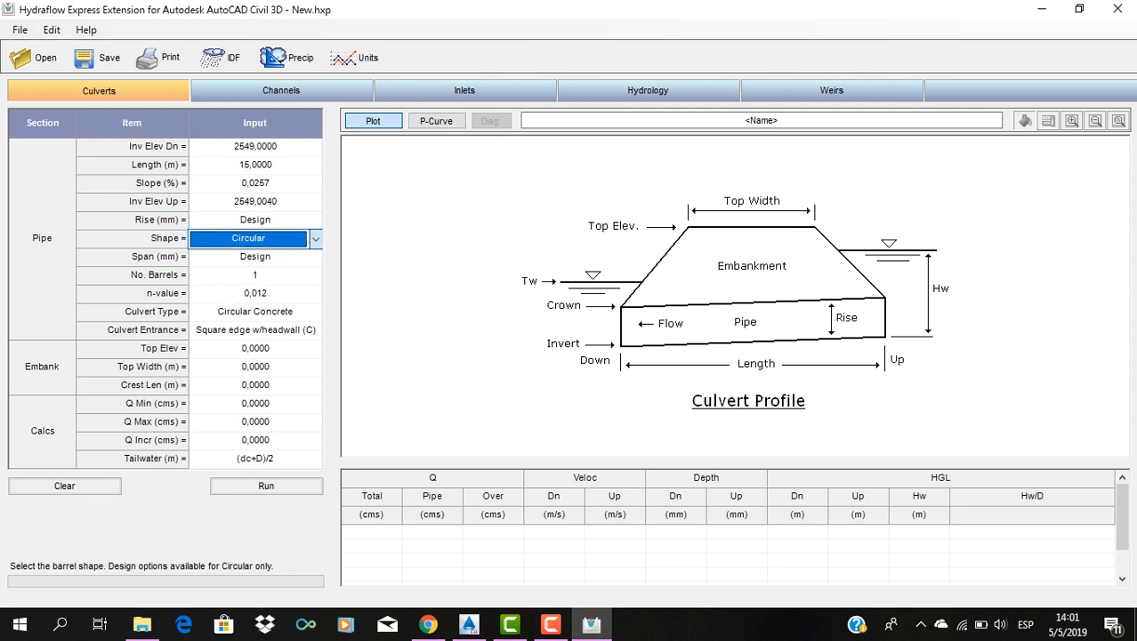
{"action": "left_click", "coordinate": [315, 238]}
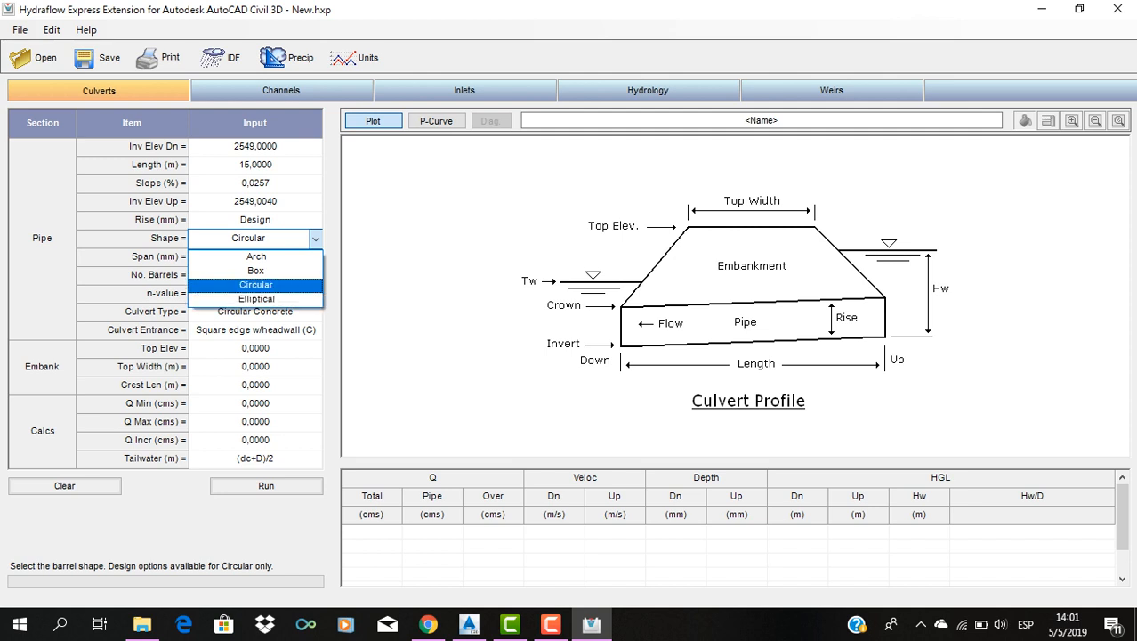
{"action": "left_click", "coordinate": [315, 238]}
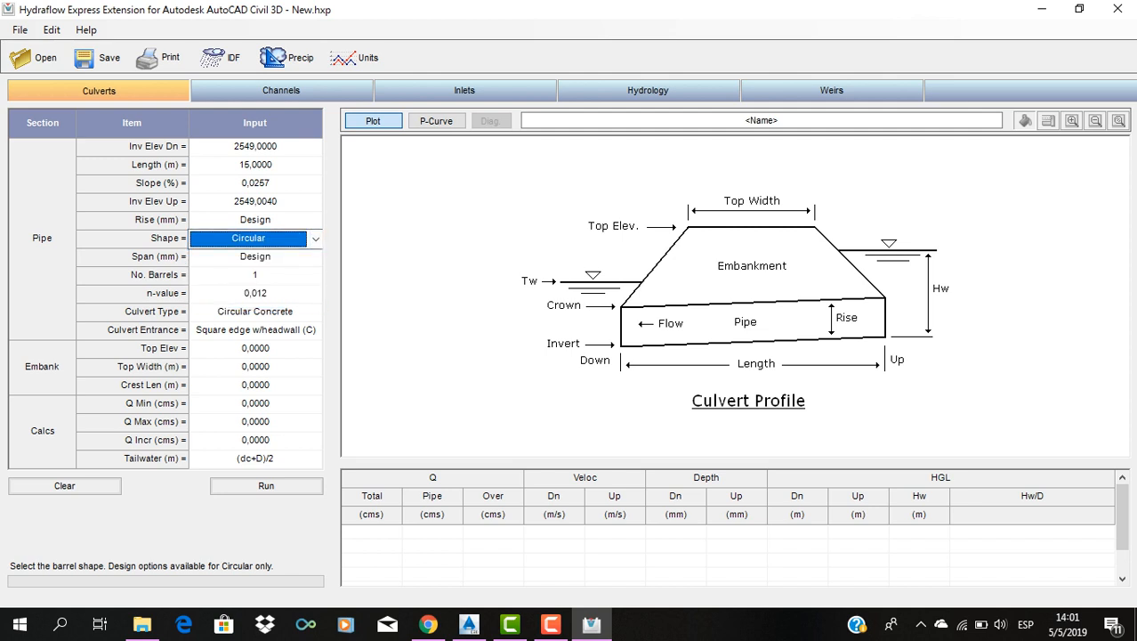
{"action": "left_click", "coordinate": [315, 238]}
{"action": "left_click", "coordinate": [315, 239]}
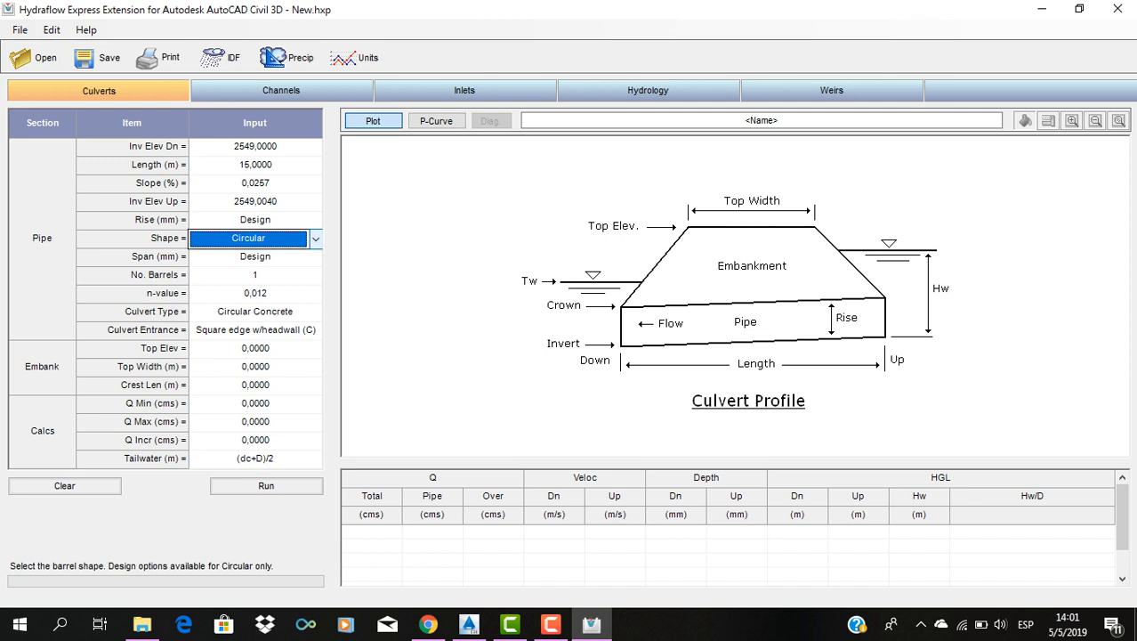
{"action": "left_click", "coordinate": [315, 238]}
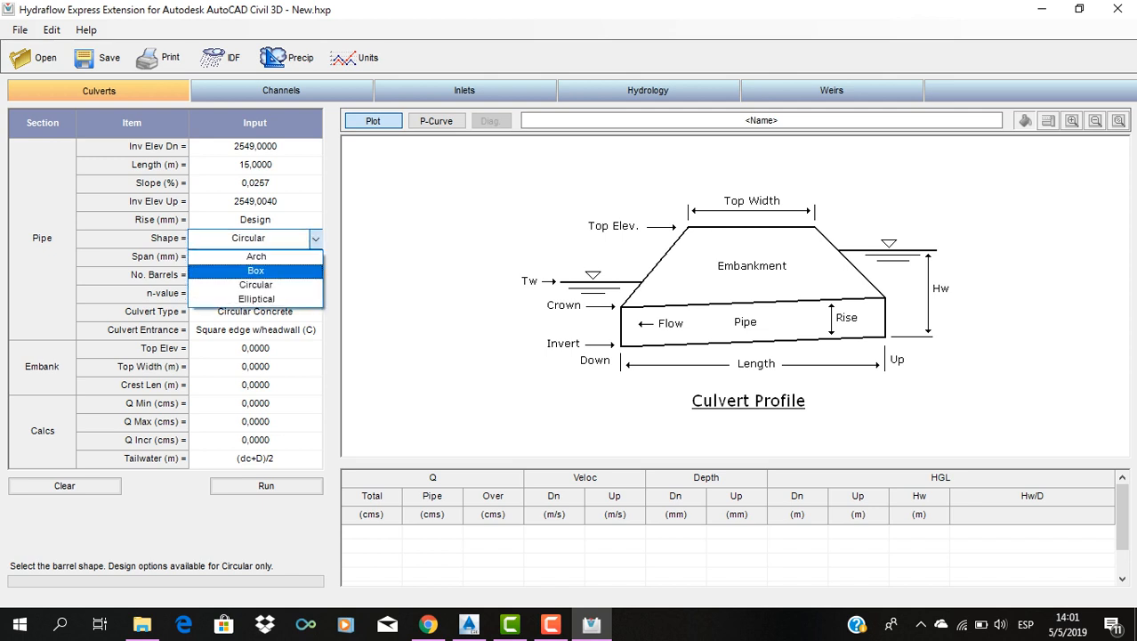
{"action": "left_click", "coordinate": [257, 270]}
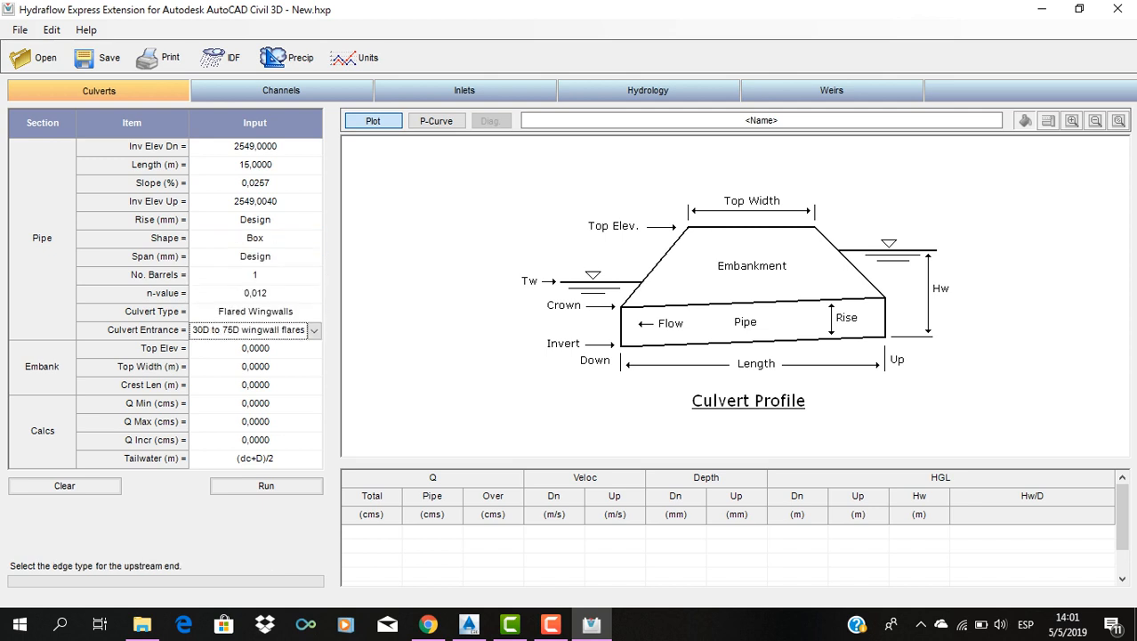
- Set the pipe's barrel shape back to Circular
{"action": "left_click", "coordinate": [255, 221]}
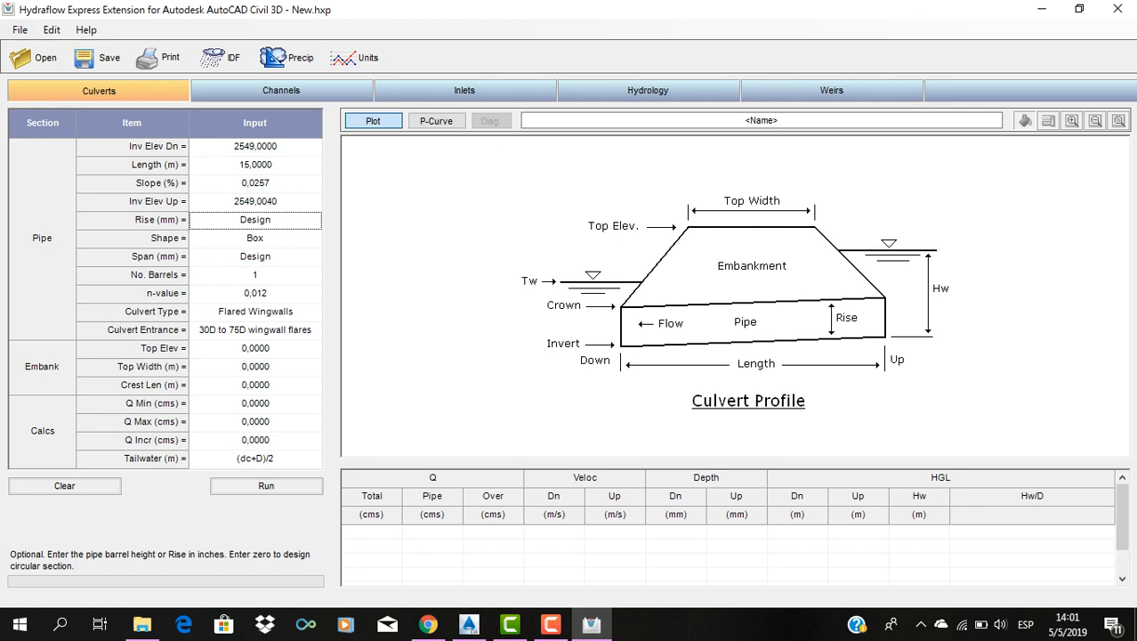
{"action": "left_click", "coordinate": [256, 239]}
{"action": "left_click", "coordinate": [315, 238]}
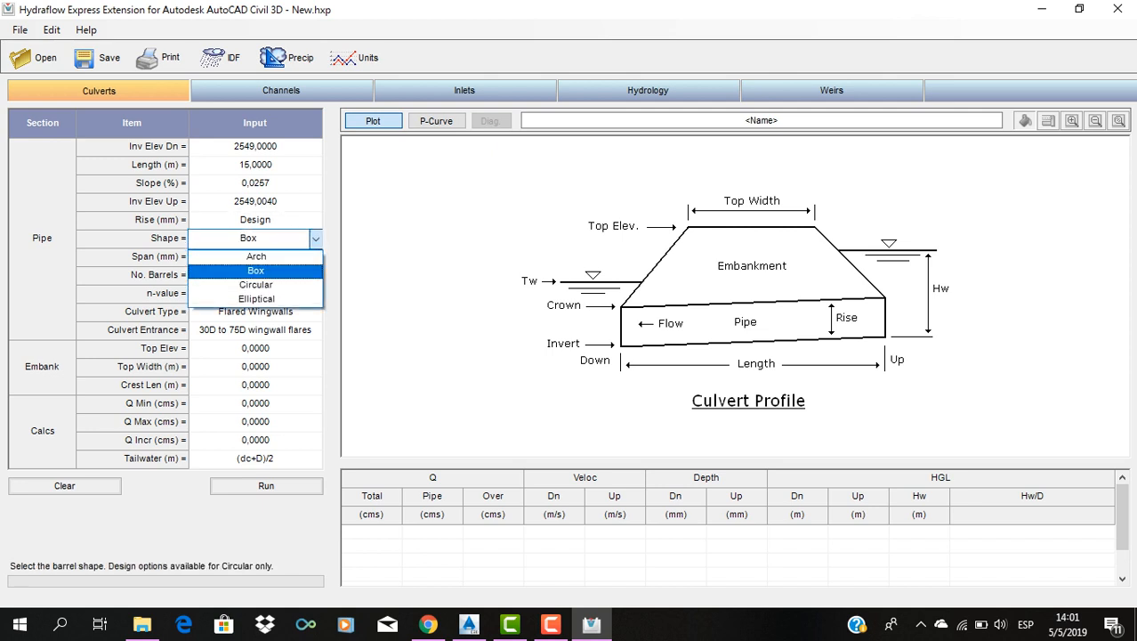
{"action": "left_click", "coordinate": [256, 284]}
- Set the circular pipe's rise to 1350 mm
{"action": "left_click", "coordinate": [255, 219]}
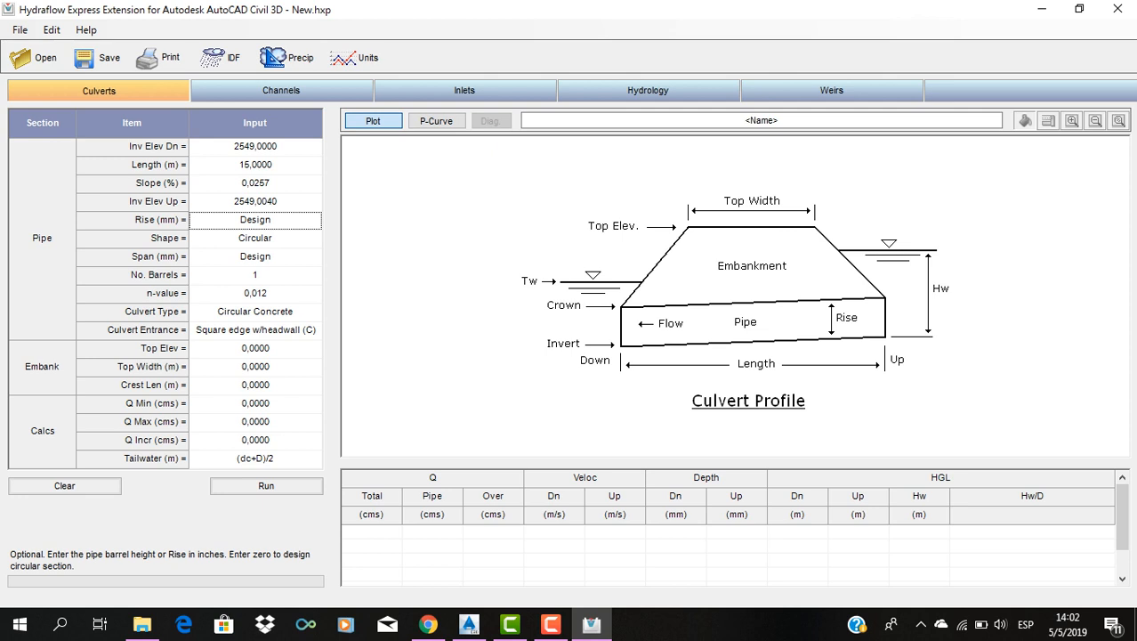
{"action": "type", "text": "1350"}
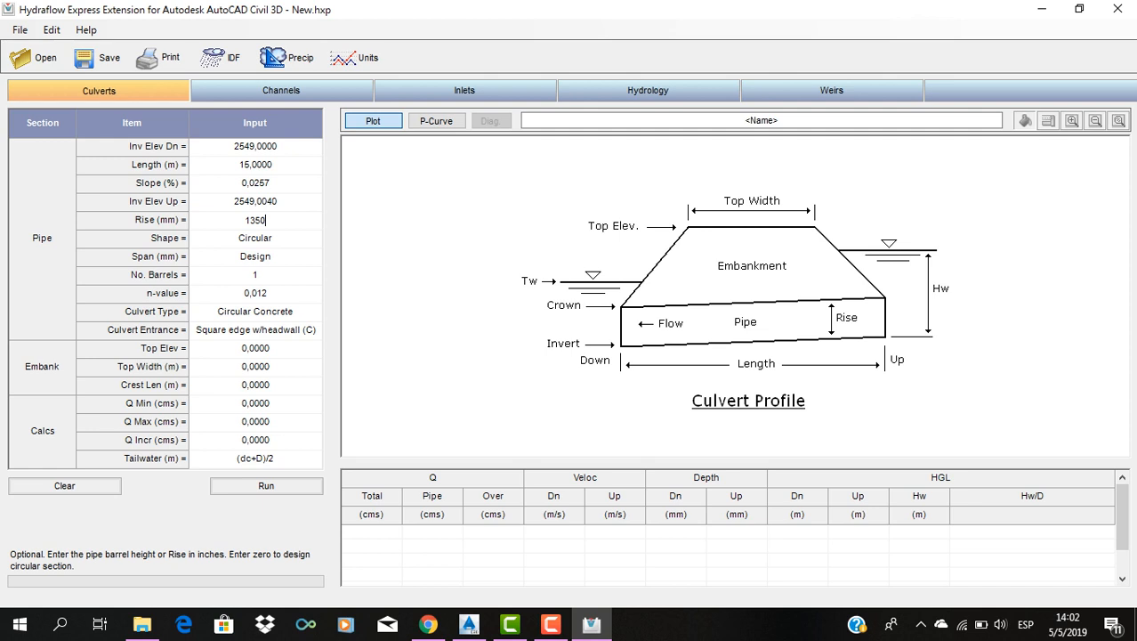
{"action": "key", "text": "Return"}
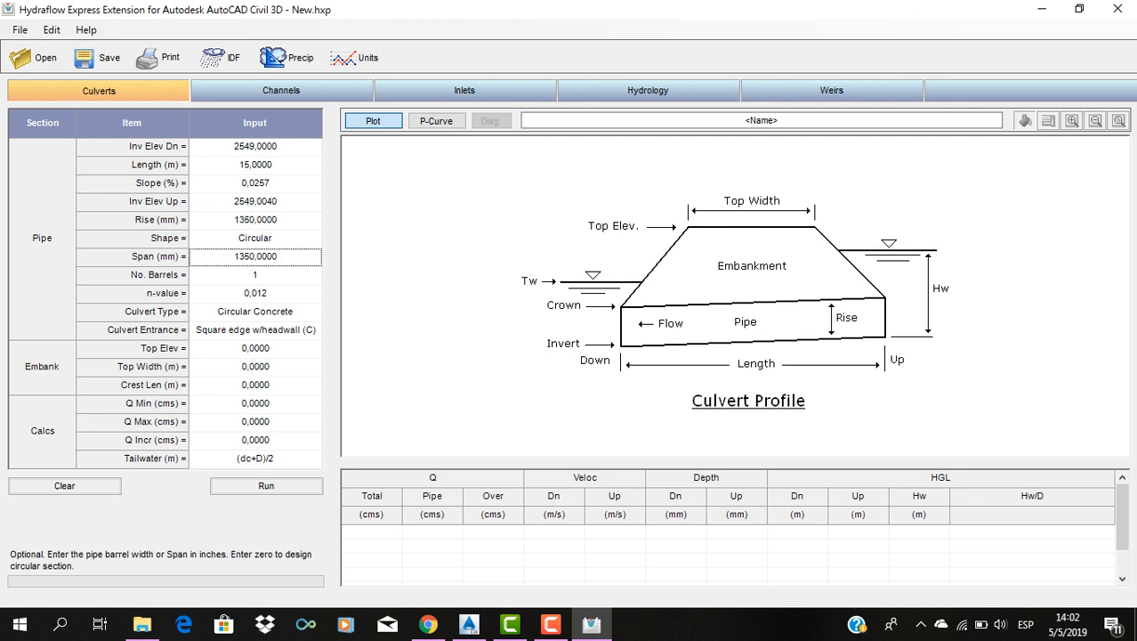
- Change the pipe's shape to Box and set its rise to 1500 mm
{"action": "left_click", "coordinate": [249, 238]}
{"action": "left_click", "coordinate": [314, 239]}
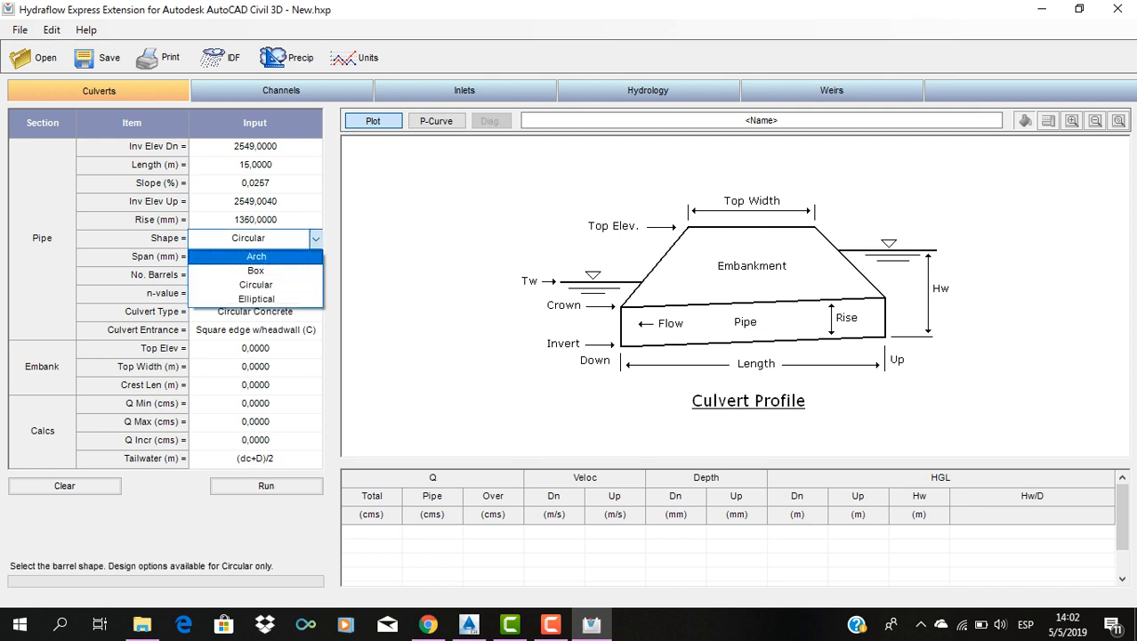
{"action": "left_click", "coordinate": [257, 269]}
{"action": "left_click", "coordinate": [256, 219]}
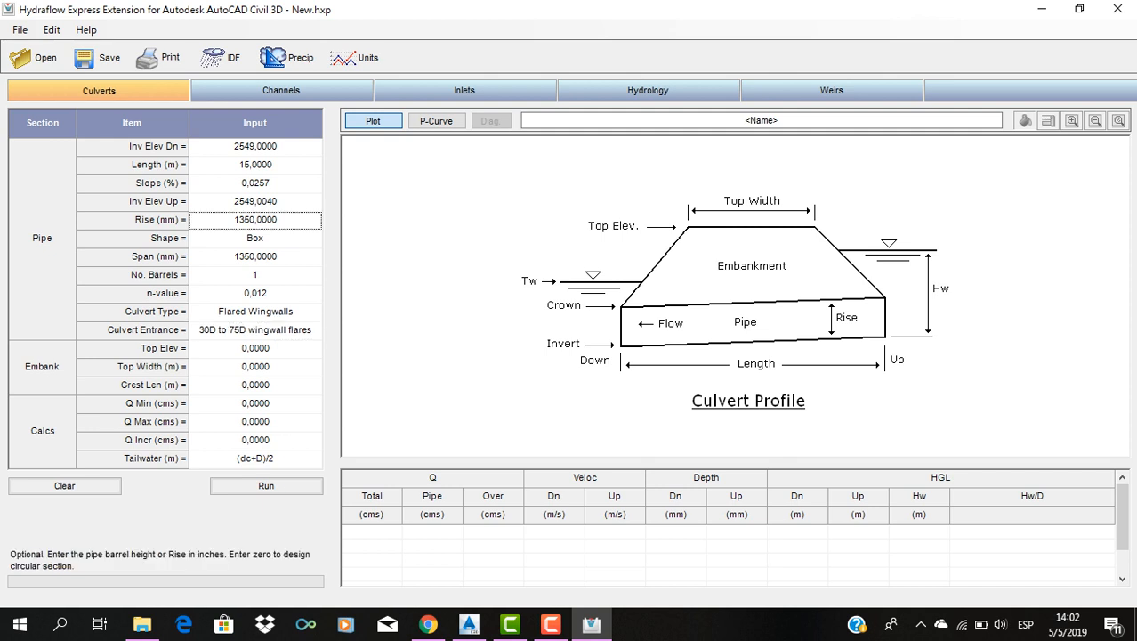
{"action": "type", "text": "200"}
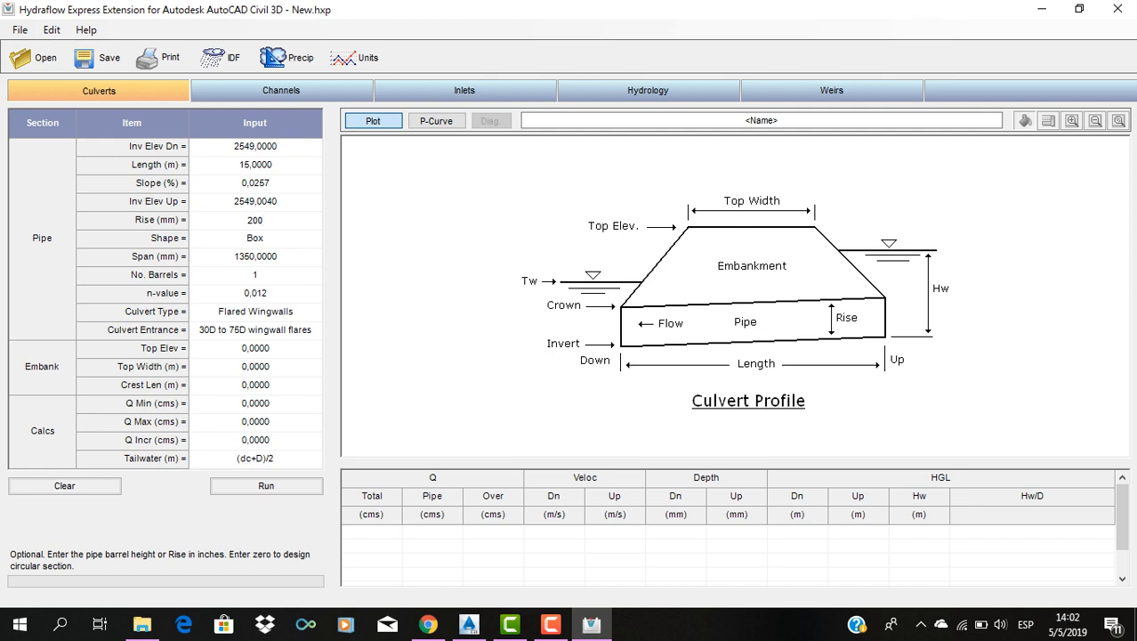
{"action": "key", "text": "BackSpace"}
{"action": "key", "text": "BackSpace"}
{"action": "key", "text": "BackSpace"}
{"action": "type", "text": "1500"}
- Set the box culvert's span to 2000 mm
{"action": "left_click", "coordinate": [256, 256]}
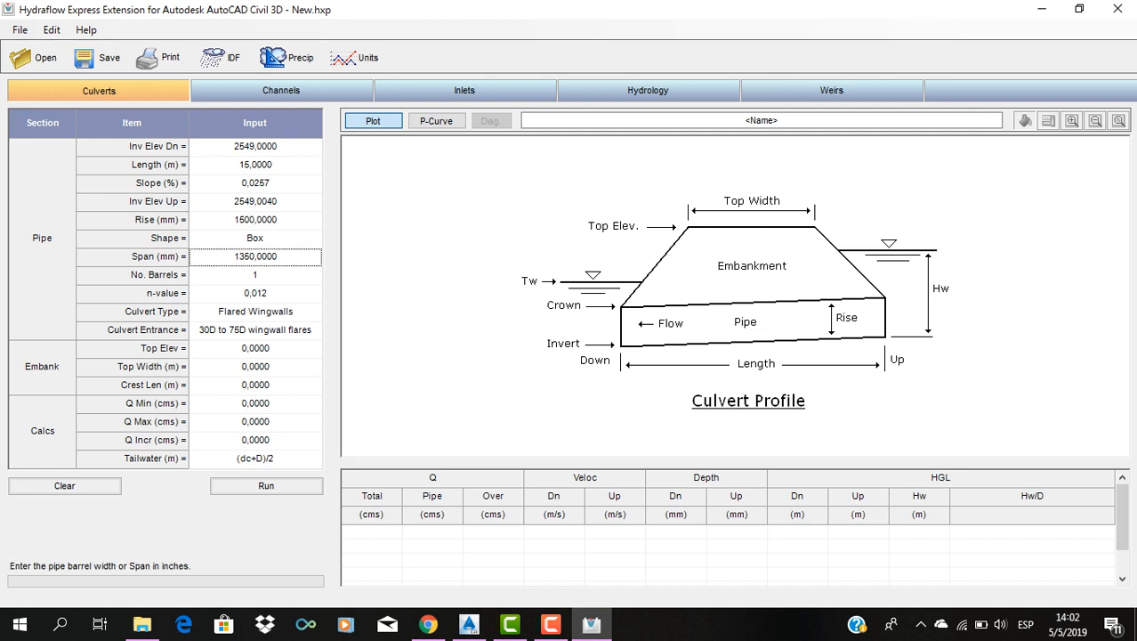
{"action": "type", "text": "2000"}
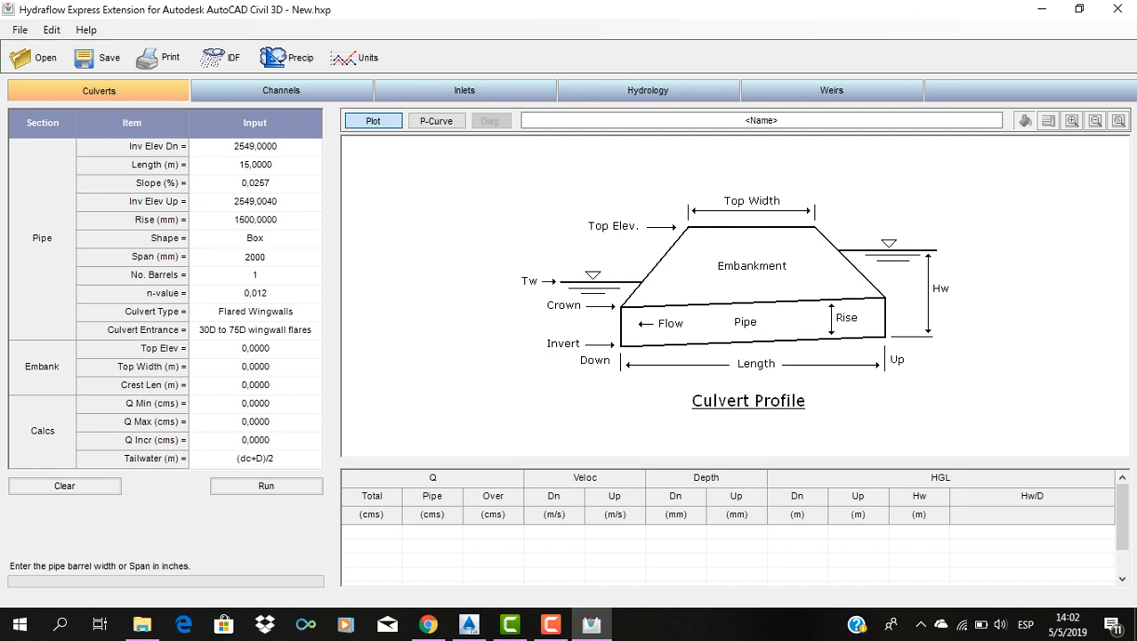
{"action": "key", "text": "Return"}
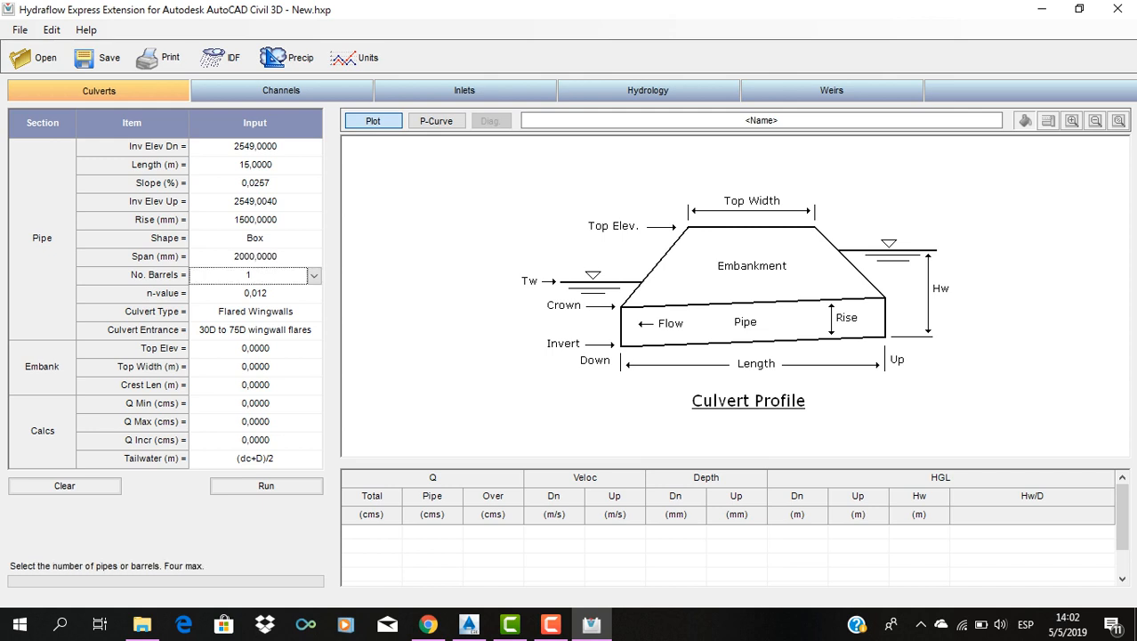
- Return the pipe's shape to Circular and set its rise to 1350 mm
{"action": "left_click", "coordinate": [255, 220]}
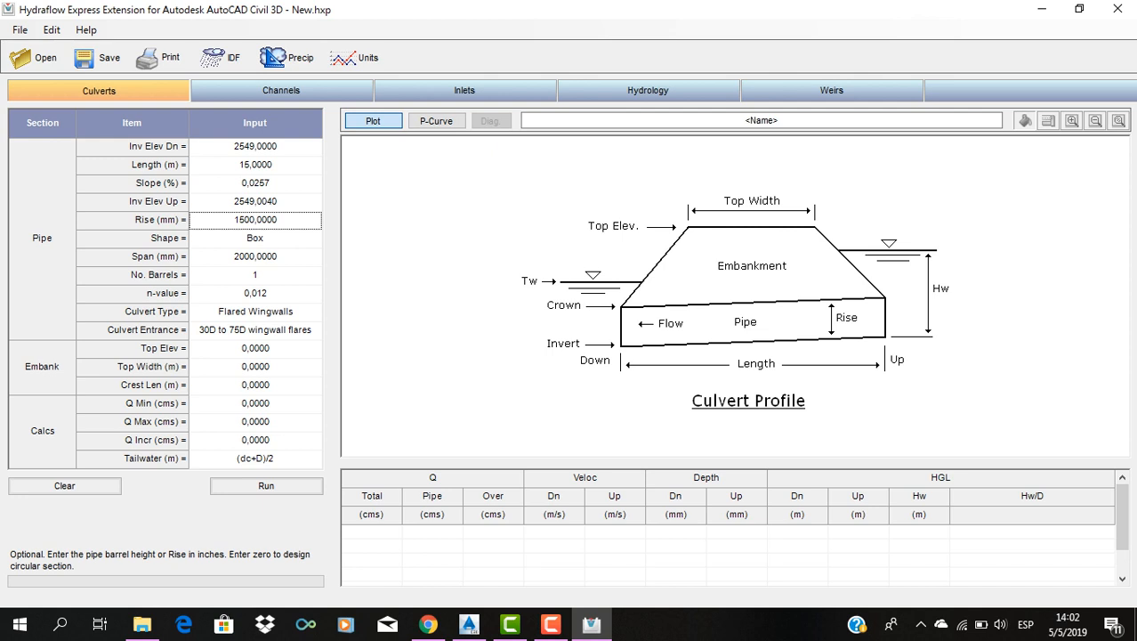
{"action": "left_click", "coordinate": [255, 239]}
{"action": "left_click", "coordinate": [316, 238]}
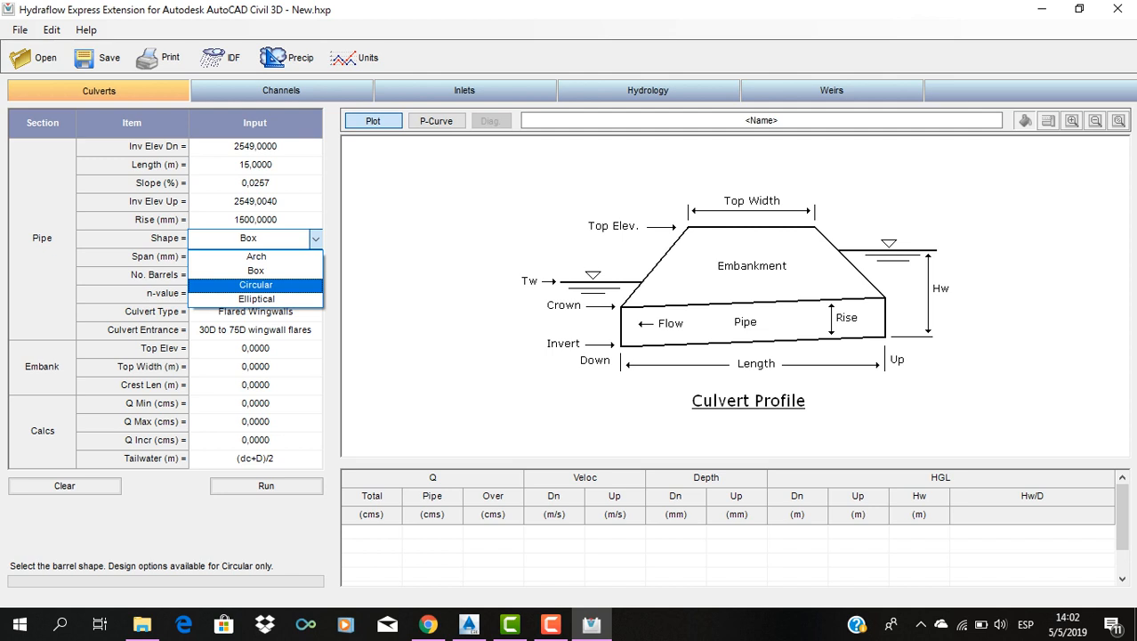
{"action": "left_click", "coordinate": [255, 285]}
{"action": "left_click", "coordinate": [256, 220]}
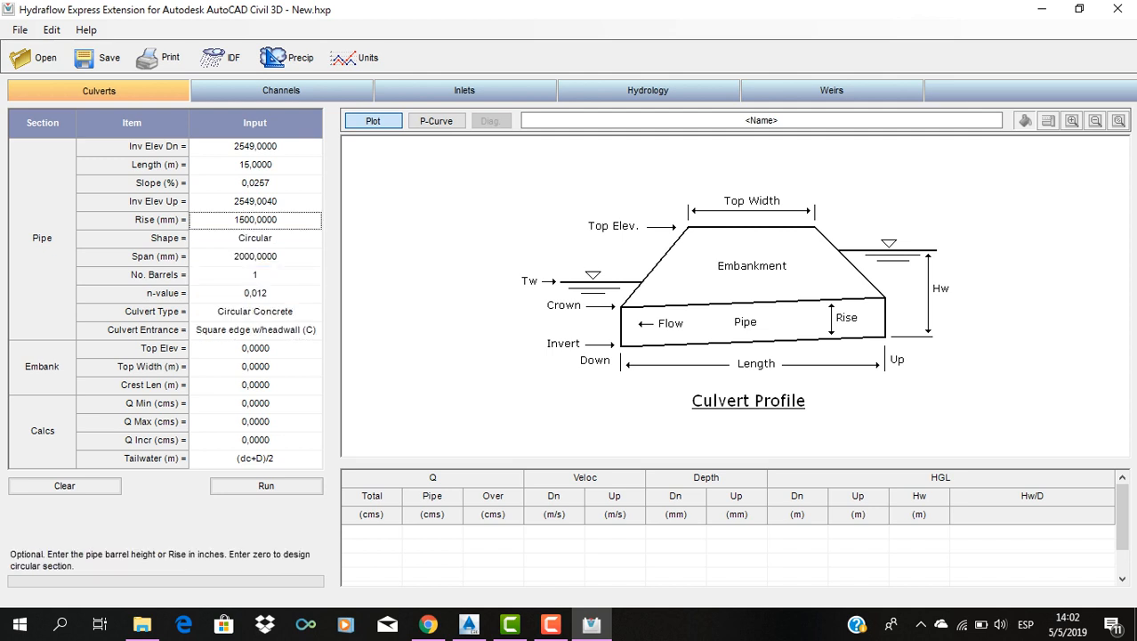
{"action": "type", "text": "1350"}
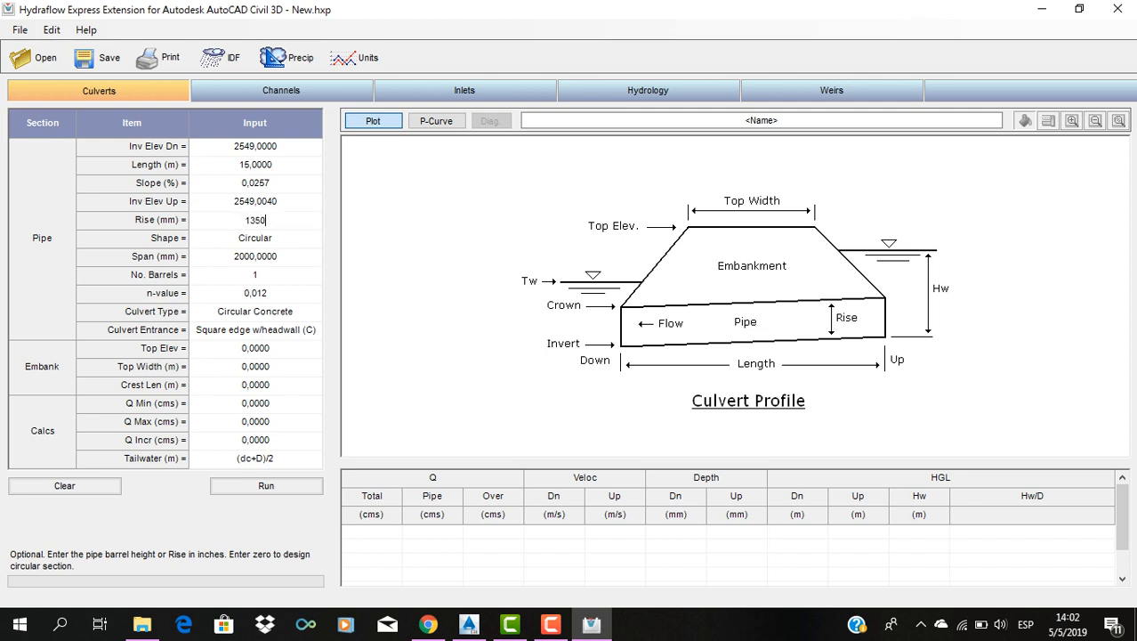
{"action": "left_click", "coordinate": [255, 256]}
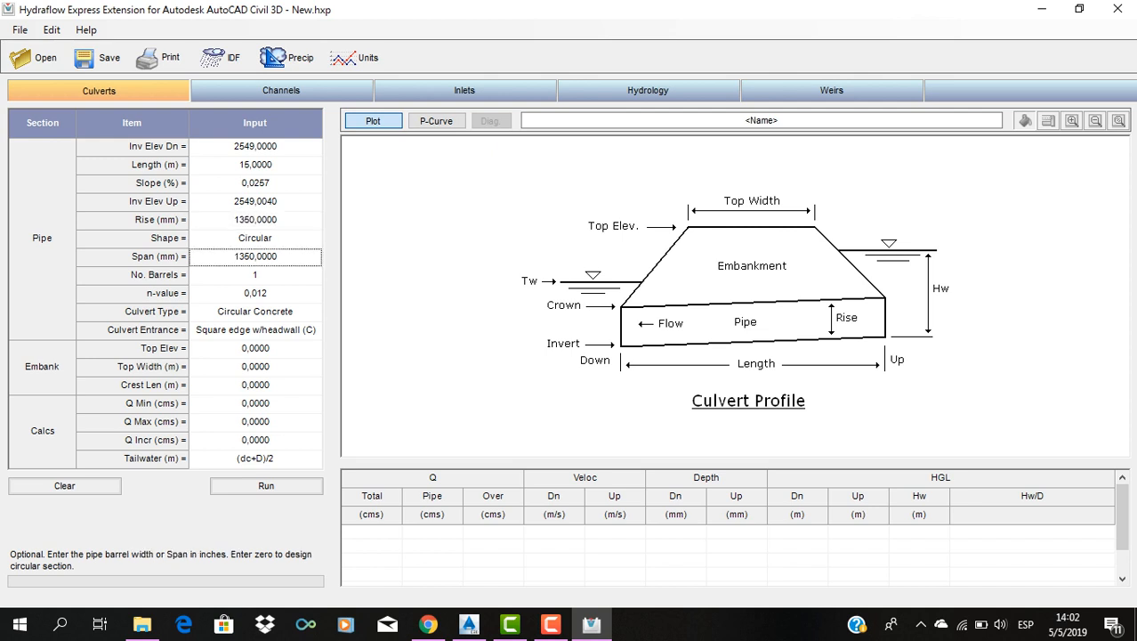
- Keep a single barrel and choose a Manning's roughness coefficient of 0,012 for the pipe
{"action": "left_click", "coordinate": [256, 275]}
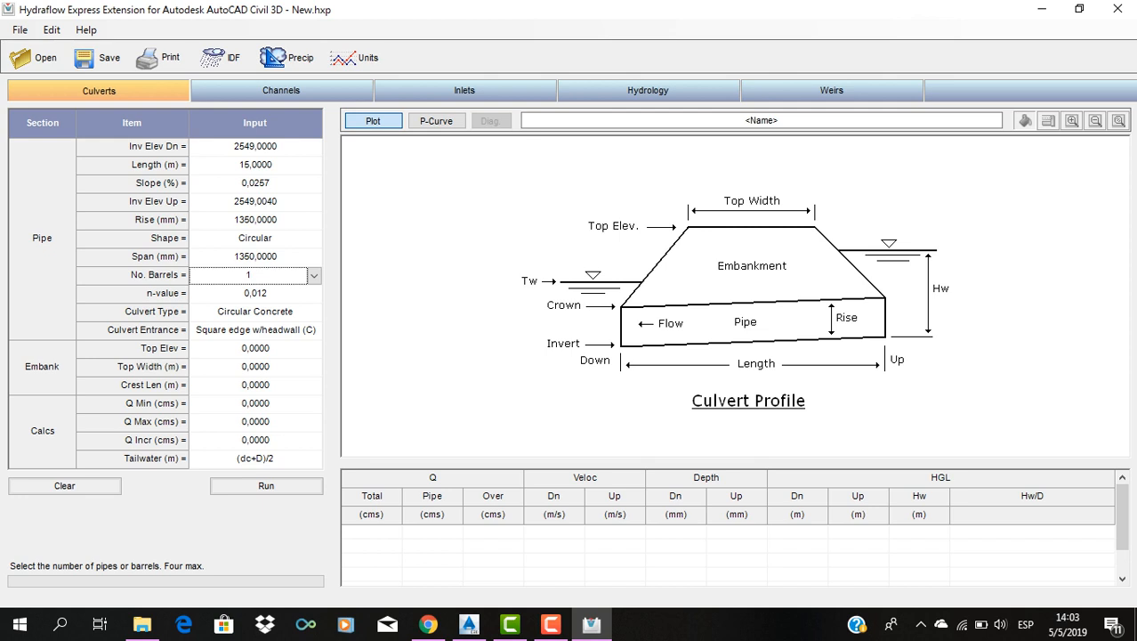
{"action": "left_click", "coordinate": [314, 276]}
{"action": "left_click", "coordinate": [253, 293]}
{"action": "left_click", "coordinate": [253, 294]}
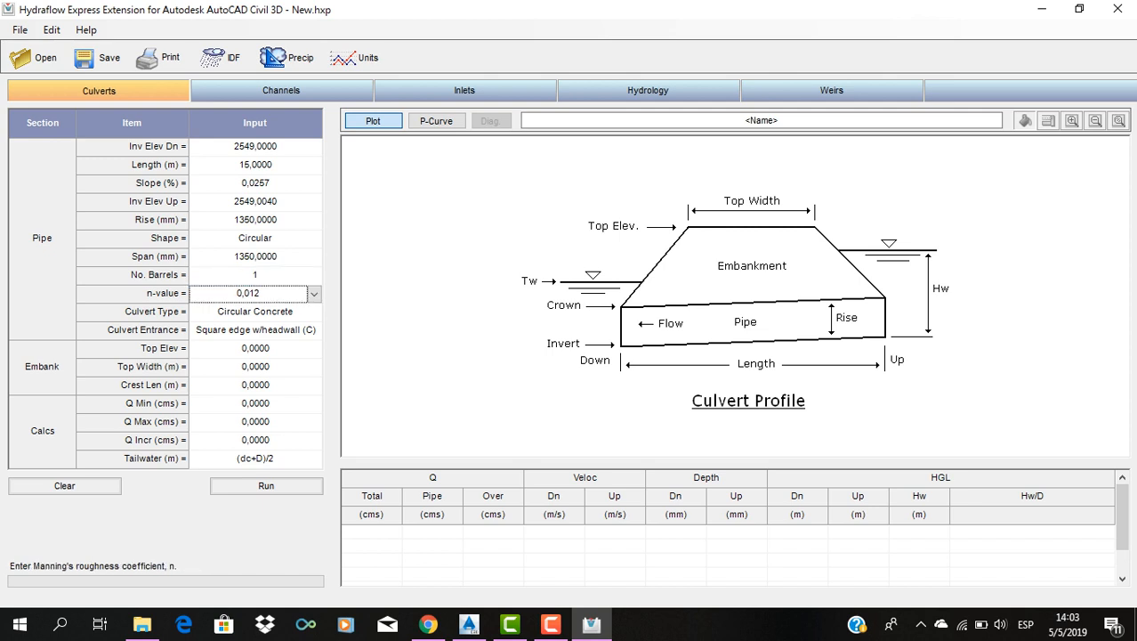
{"action": "left_click", "coordinate": [314, 294]}
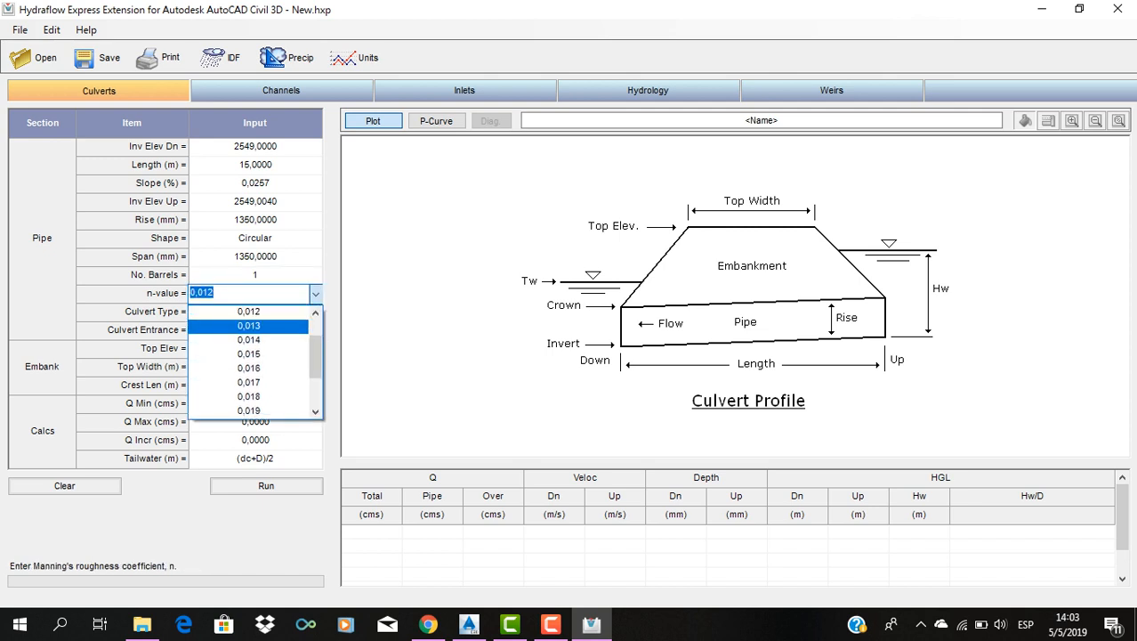
{"action": "scroll", "coordinate": [250, 360], "scroll_direction": "up", "scroll_amount": 1}
{"action": "scroll", "coordinate": [249, 367], "scroll_direction": "down", "scroll_amount": 1}
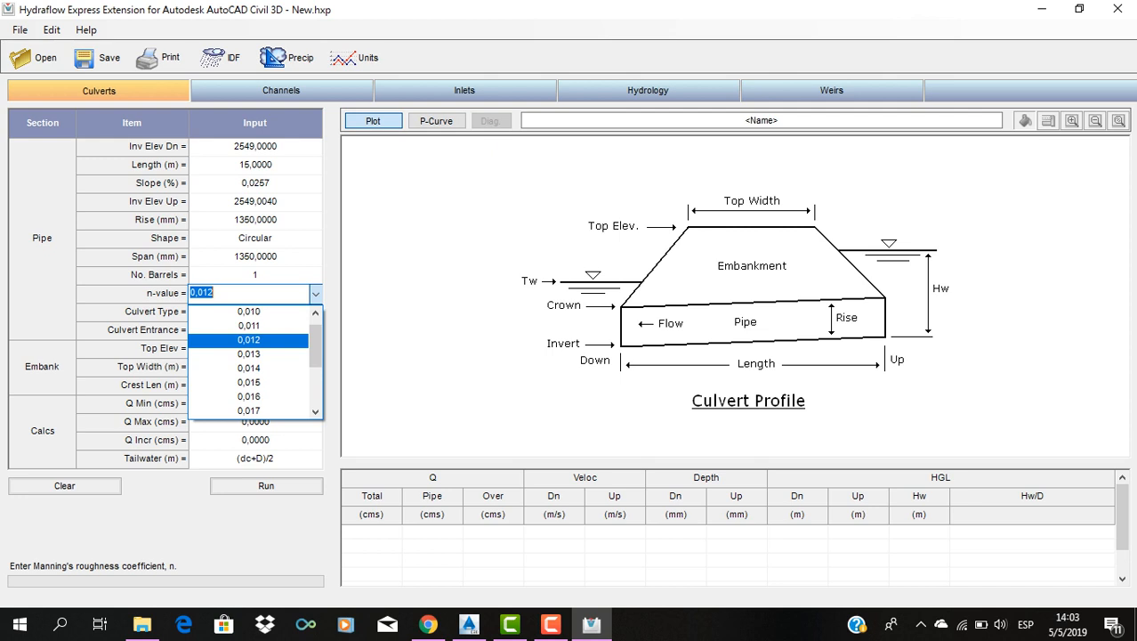
{"action": "left_click", "coordinate": [249, 340]}
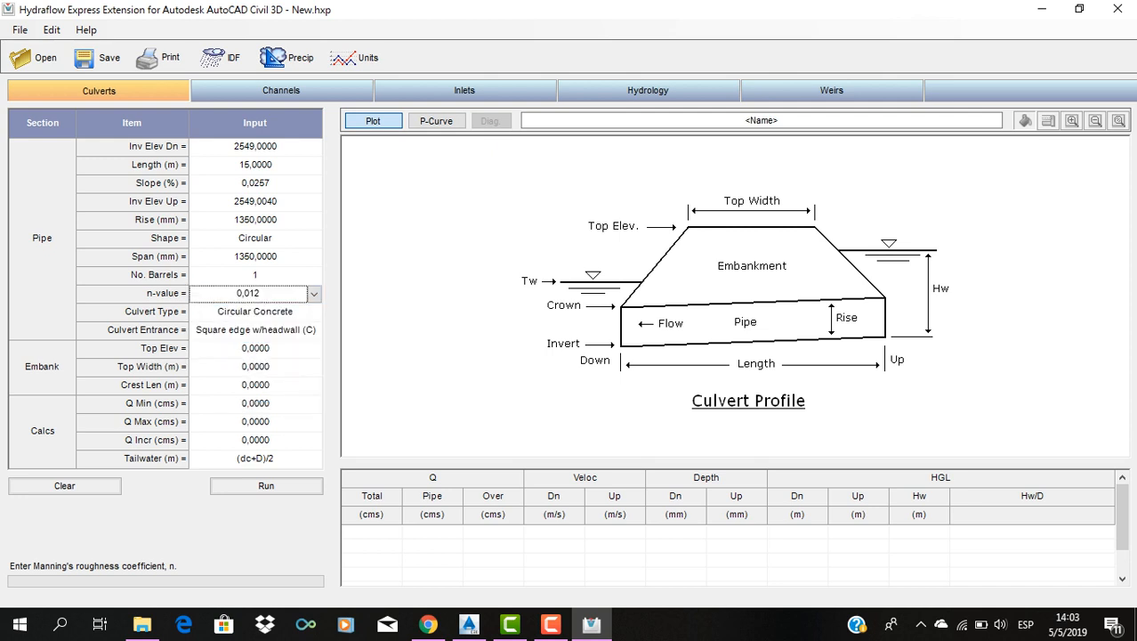
- Keep Circular Concrete as the culvert type and choose Square edge w/headwall (C) as the culvert entrance
{"action": "left_click", "coordinate": [250, 311]}
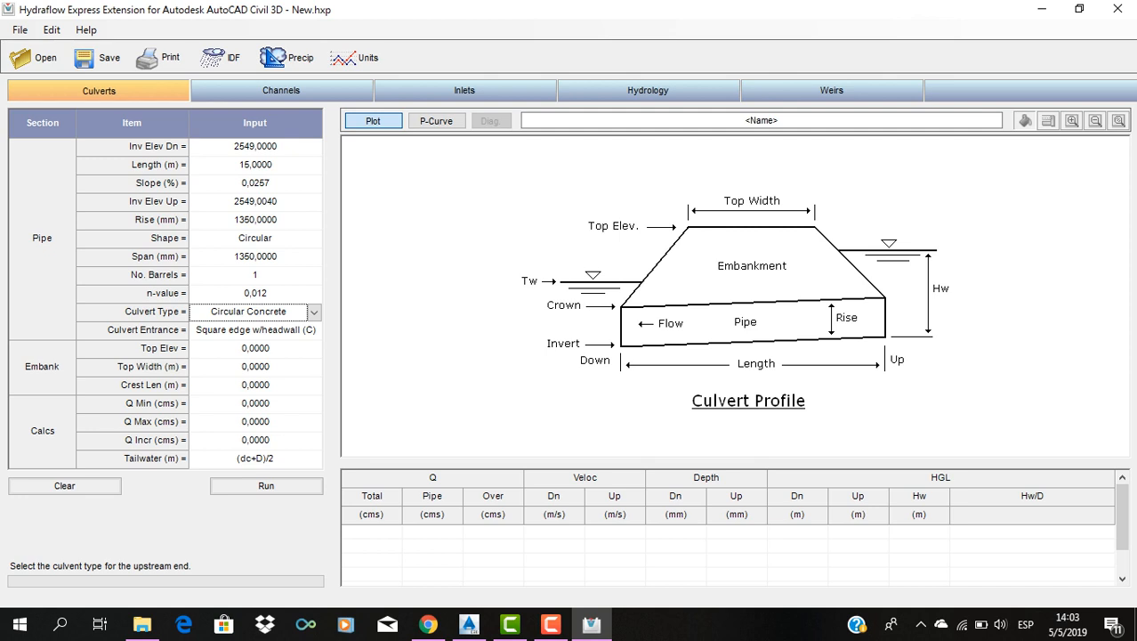
{"action": "left_click", "coordinate": [315, 311]}
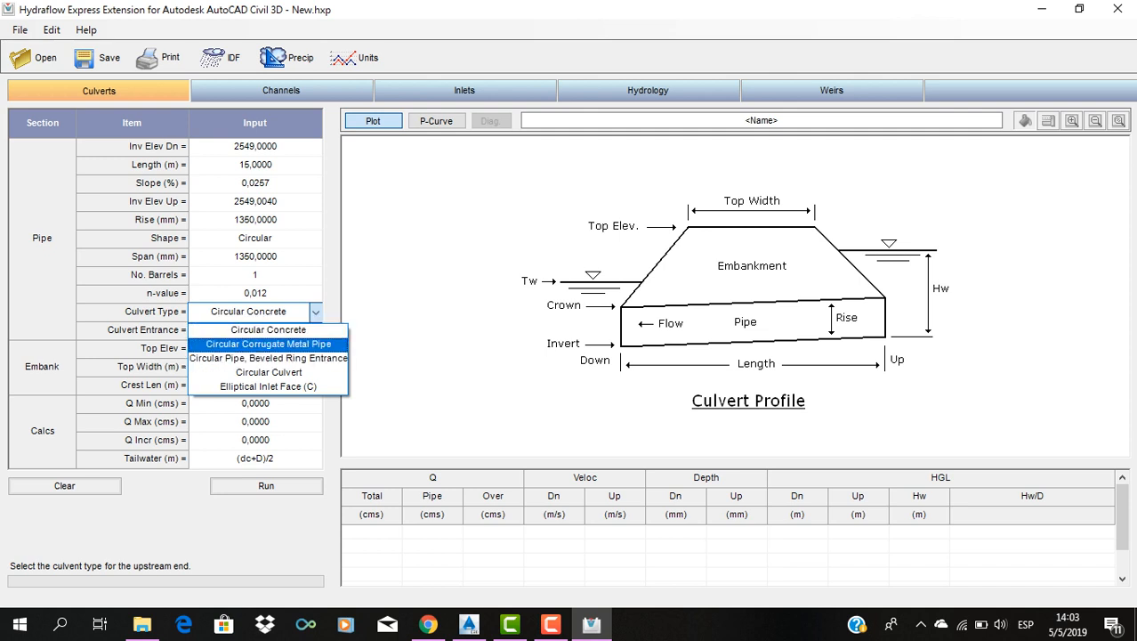
{"action": "key", "text": "Return"}
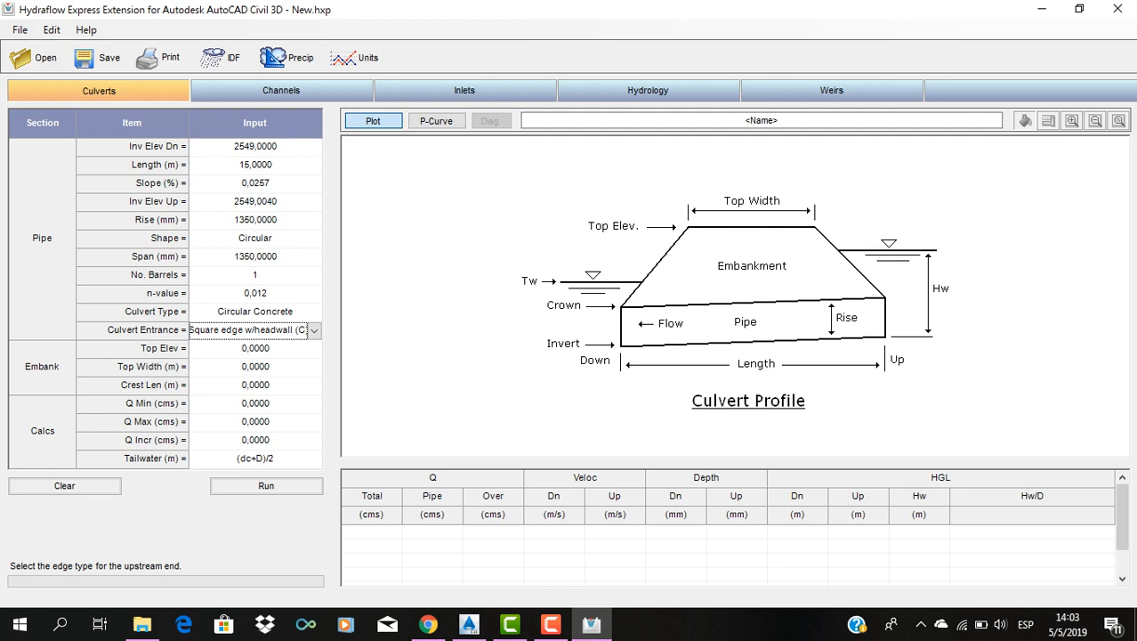
{"action": "left_click", "coordinate": [314, 330]}
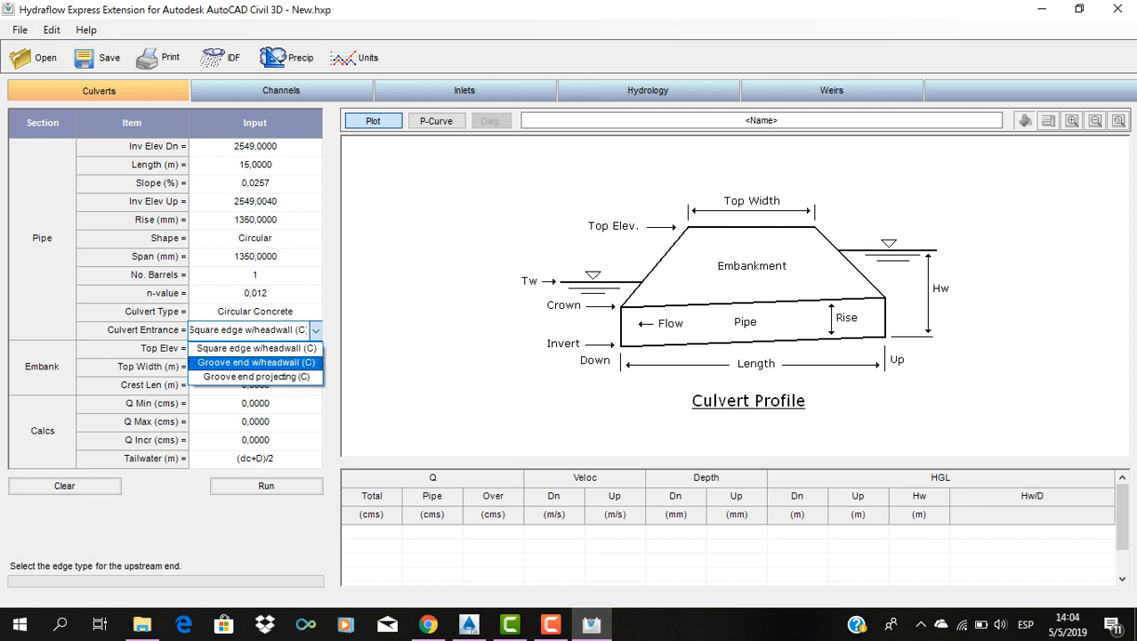
{"action": "left_click", "coordinate": [257, 349]}
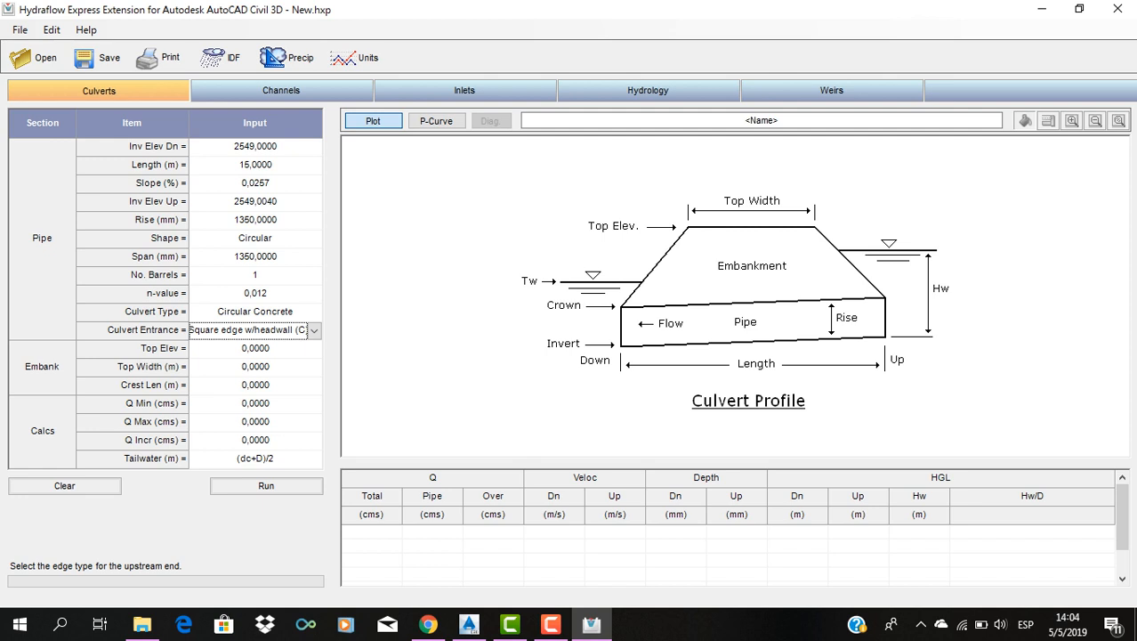
- Set the embankment's top elevation to 2552 and its top width to 12 m
{"action": "left_click", "coordinate": [255, 349]}
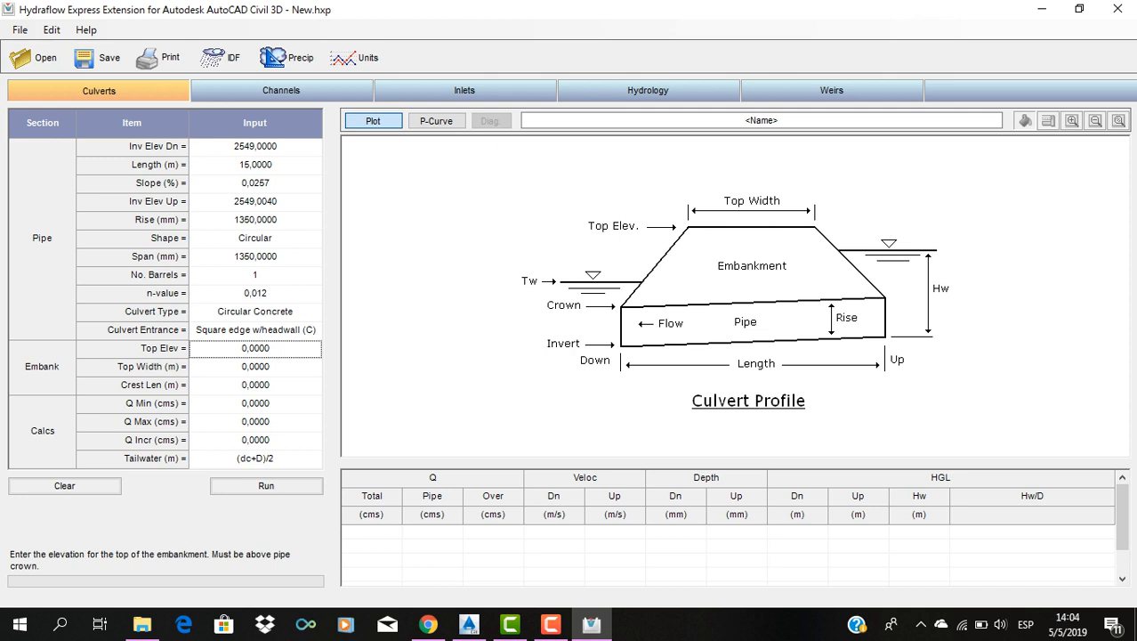
{"action": "type", "text": "2552"}
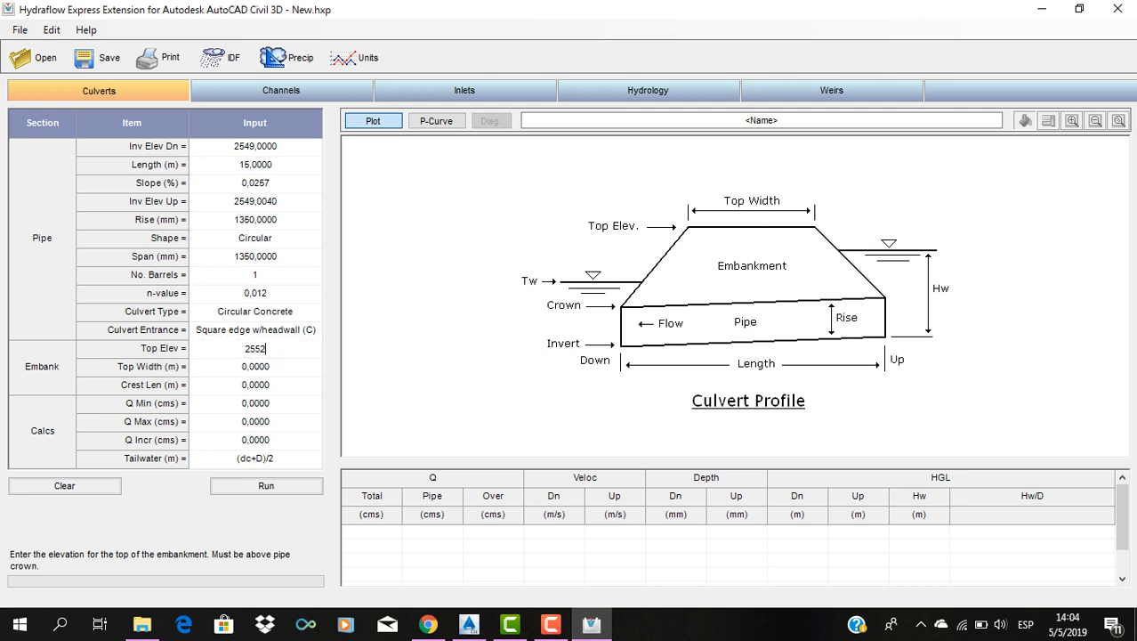
{"action": "key", "text": "Return"}
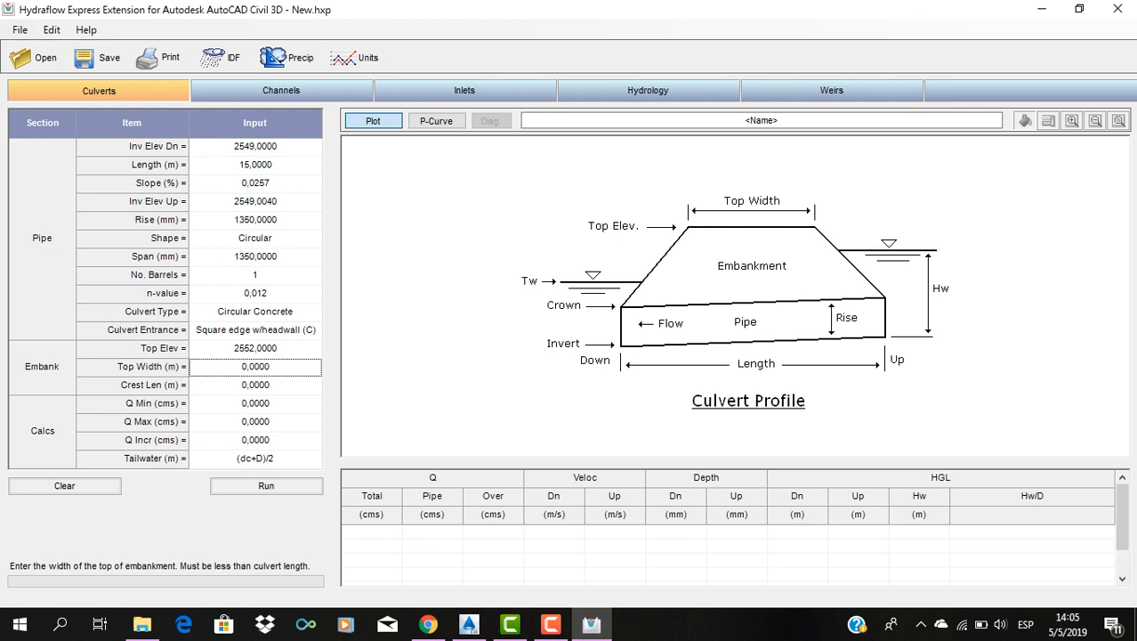
{"action": "type", "text": "12"}
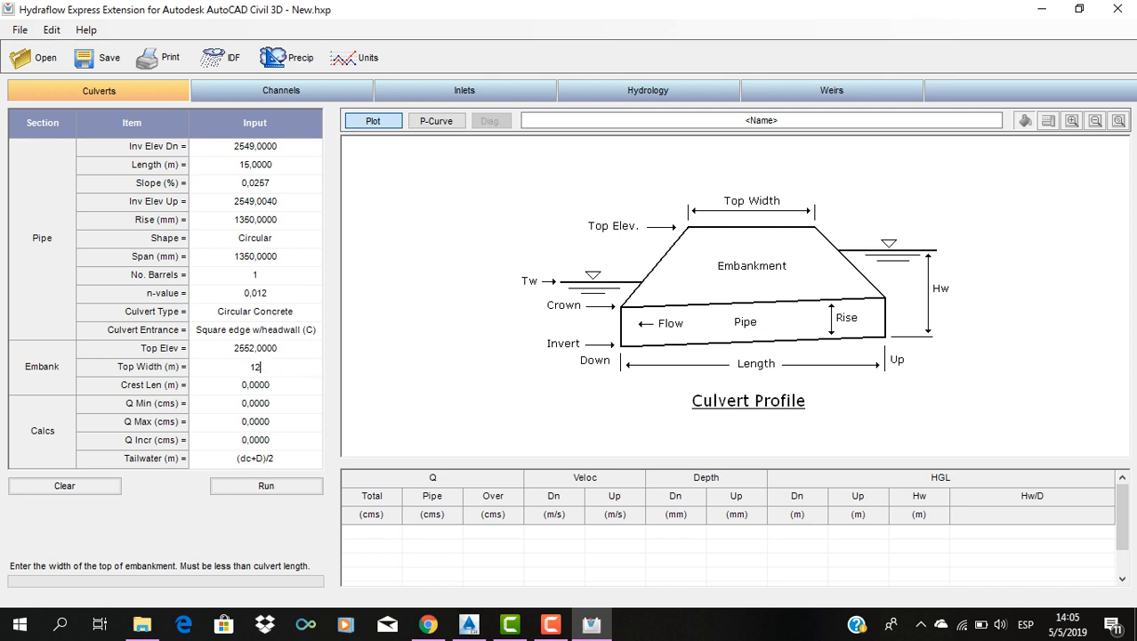
{"action": "key", "text": "Return"}
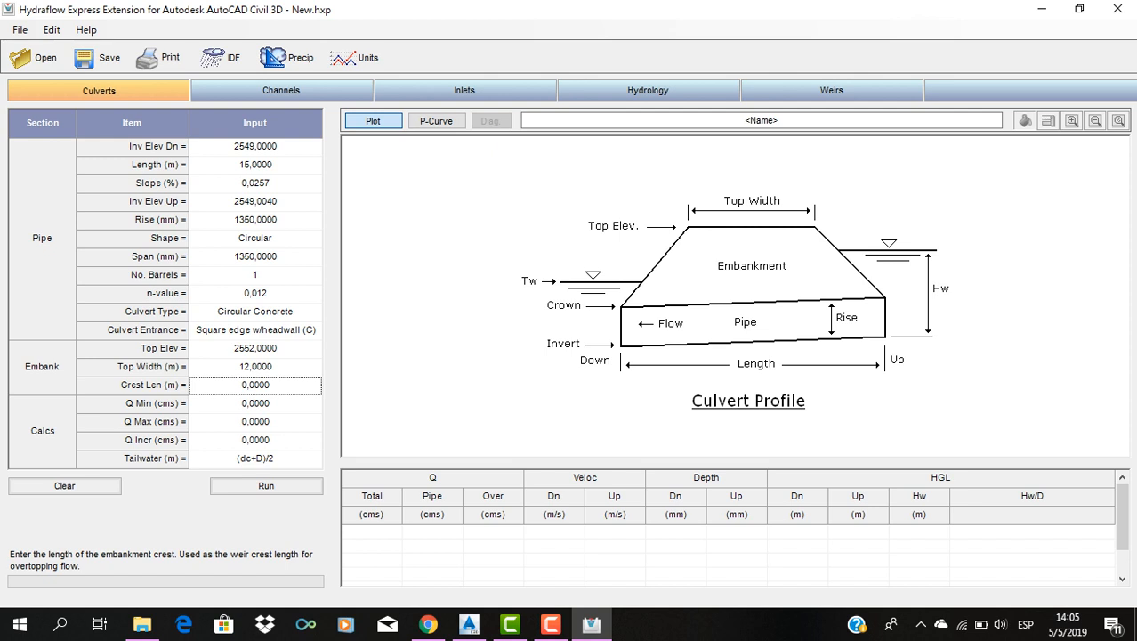
- Set the embankment's crest length to 3 m
{"action": "type", "text": "5"}
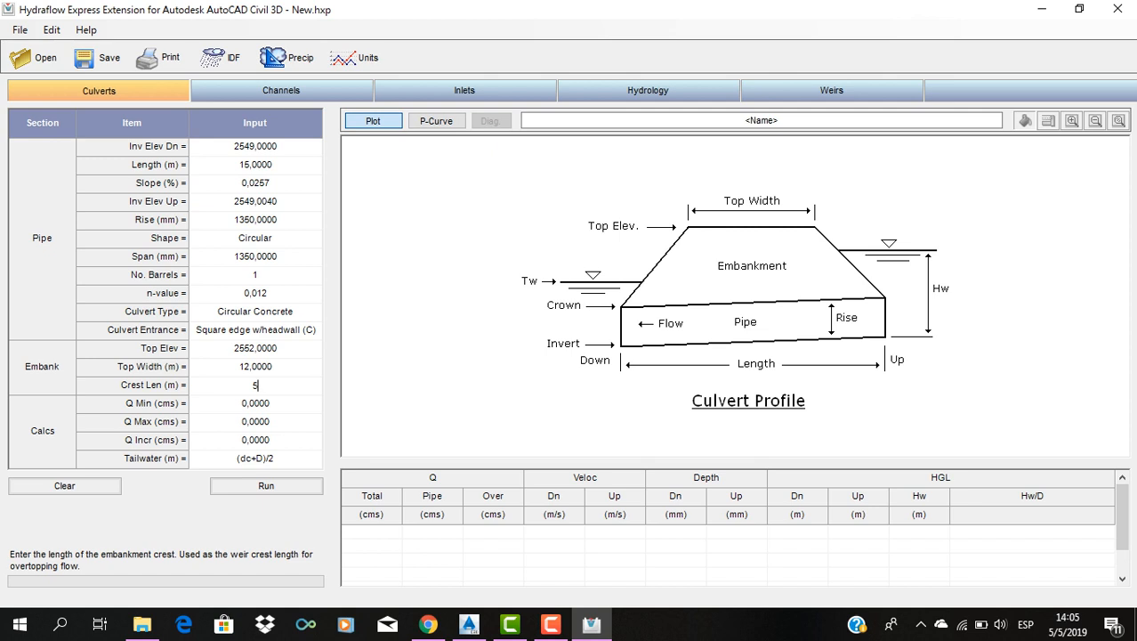
{"action": "key", "text": "BackSpace"}
{"action": "type", "text": "3"}
{"action": "key", "text": "Return"}
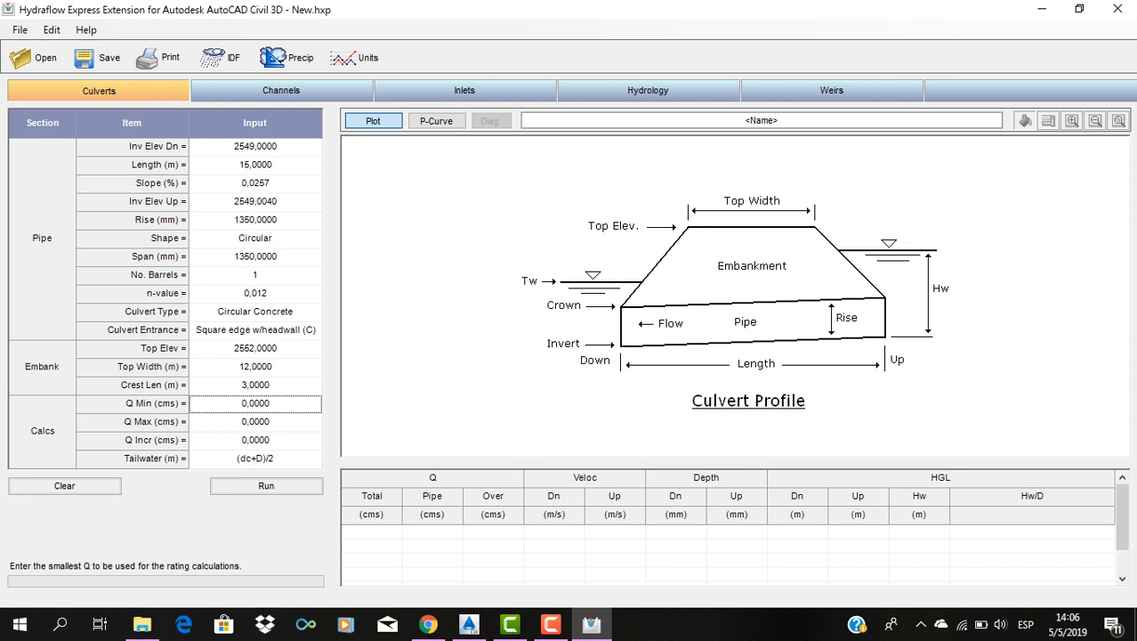
- Set the minimum flow to 0 cms and the maximum flow to 8 cms for the rating calculations
{"action": "type", "text": "0"}
{"action": "key", "text": "Return"}
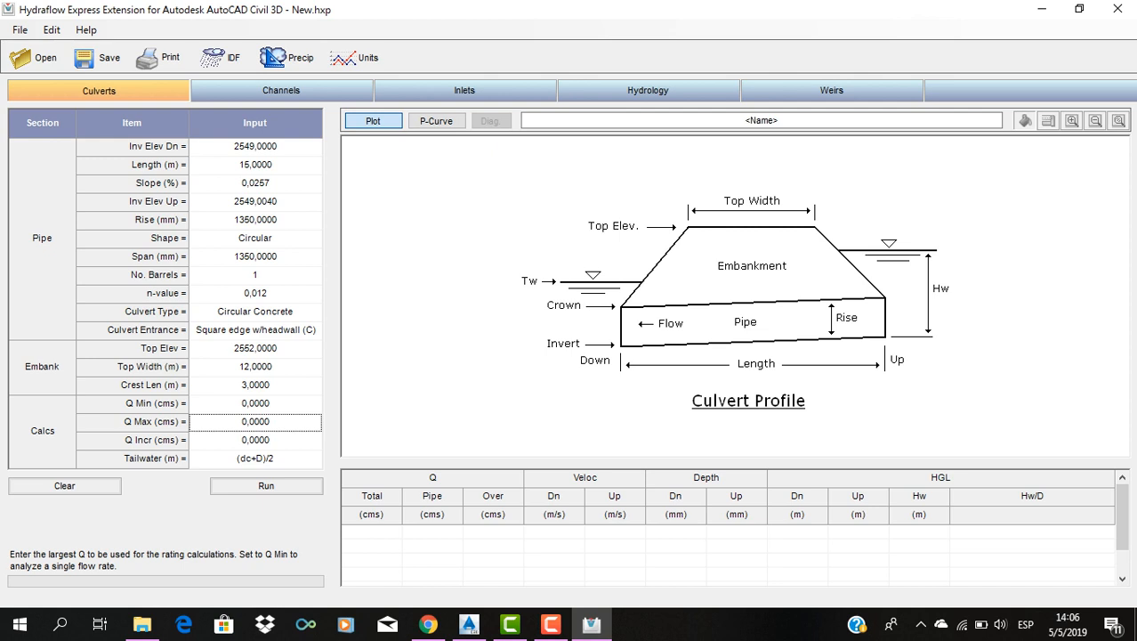
{"action": "type", "text": "8"}
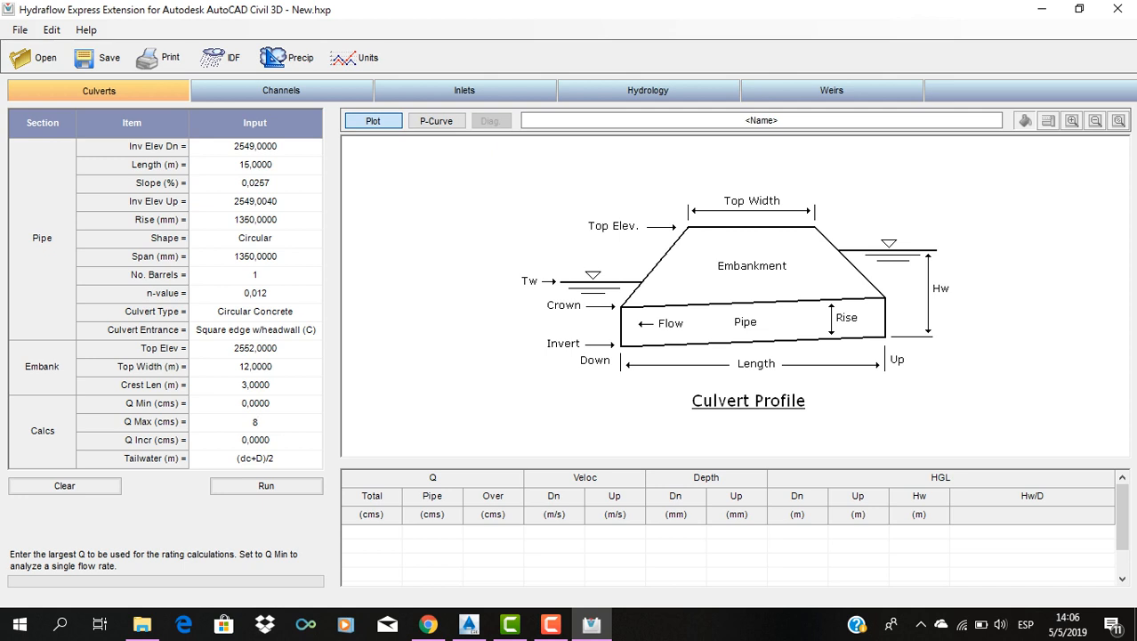
{"action": "key", "text": "Return"}
- Set the flow increment for the rating calculations to 0,5 cms
{"action": "type", "text": "1,0"}
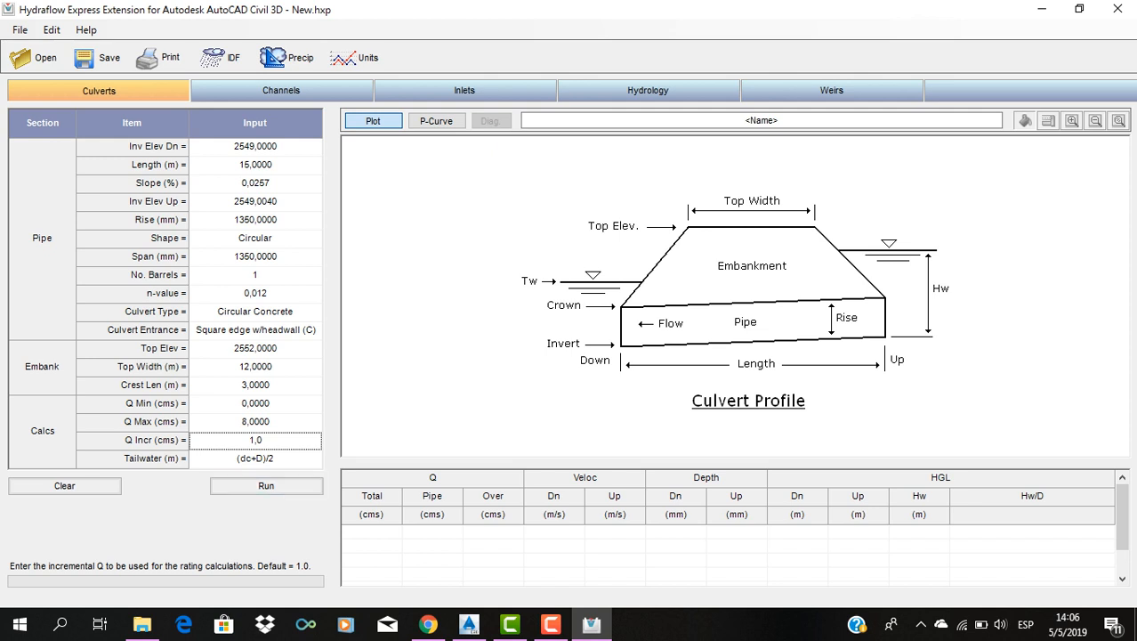
{"action": "type", "text": ".52"}
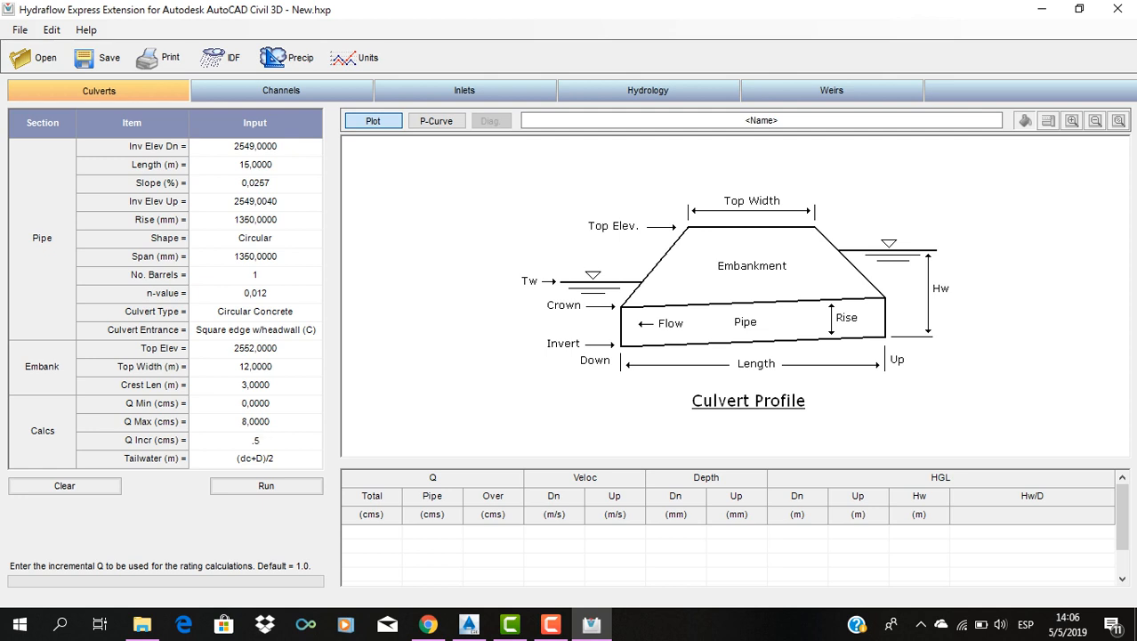
{"action": "key", "text": "Return"}
{"action": "left_click", "coordinate": [256, 441]}
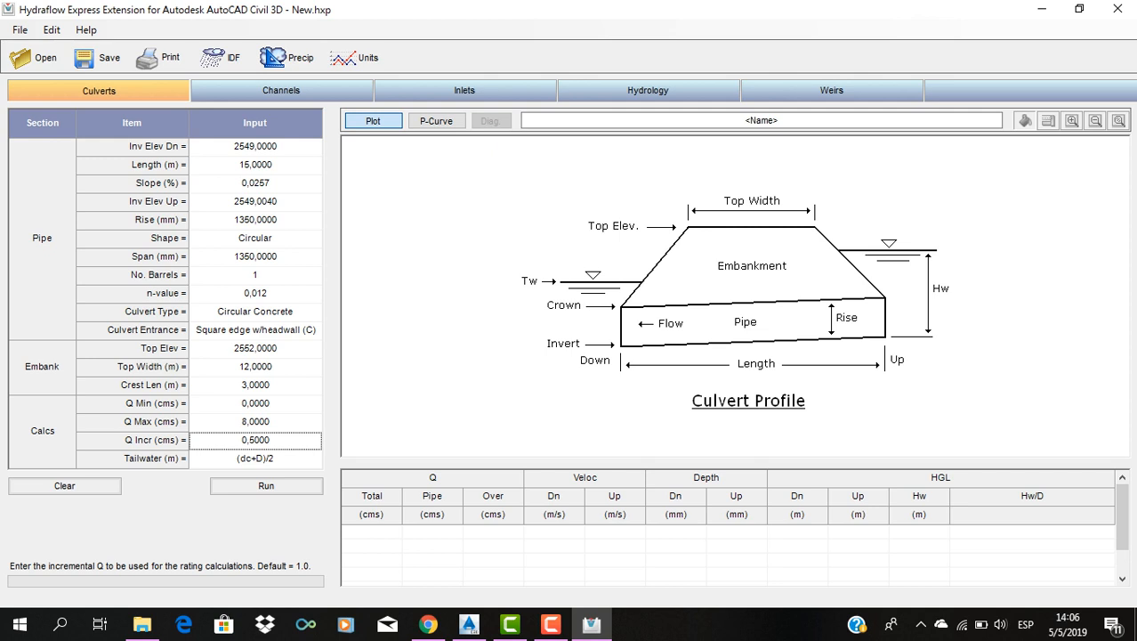
- Set the tailwater to (dc+D)/2 and run the culvert analysis
{"action": "left_click", "coordinate": [249, 459]}
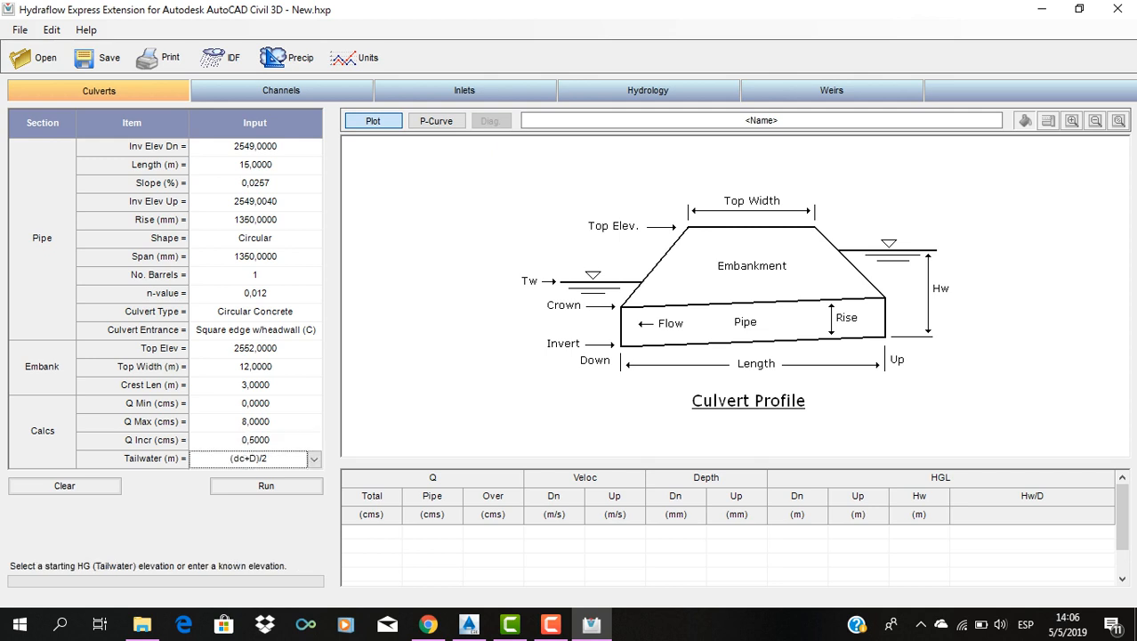
{"action": "left_click", "coordinate": [314, 459]}
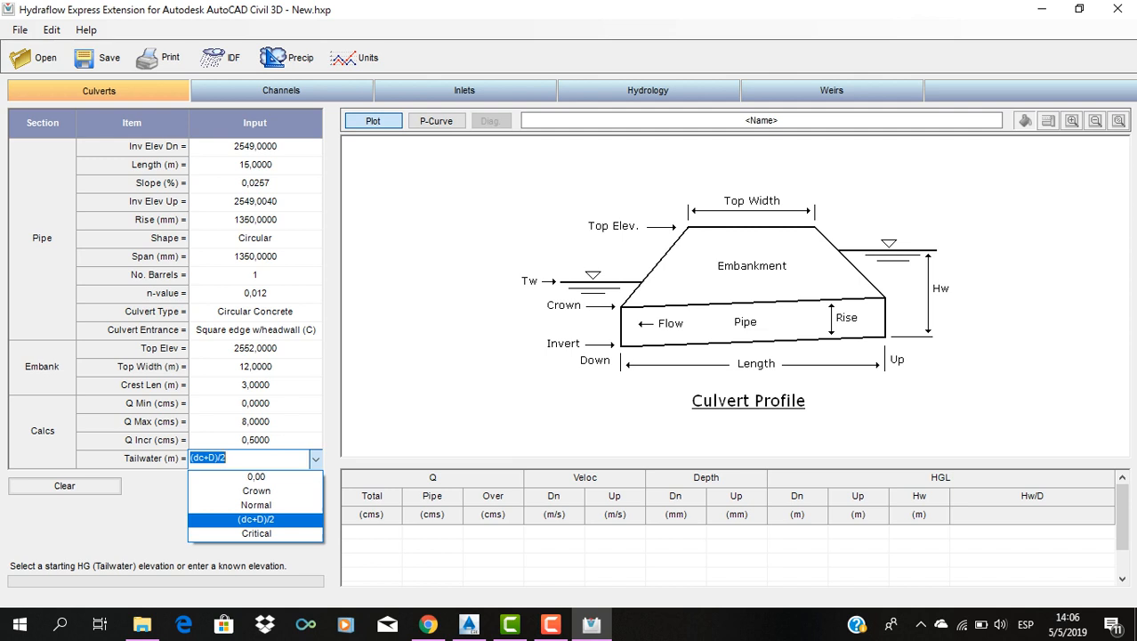
{"action": "left_click", "coordinate": [257, 519]}
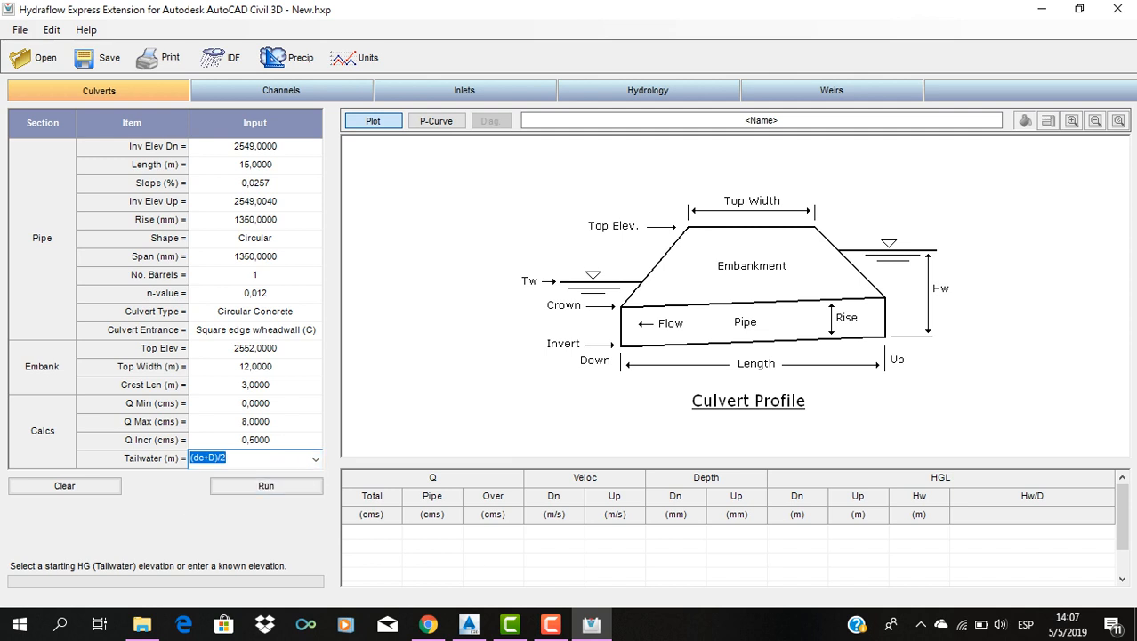
{"action": "left_click", "coordinate": [314, 459]}
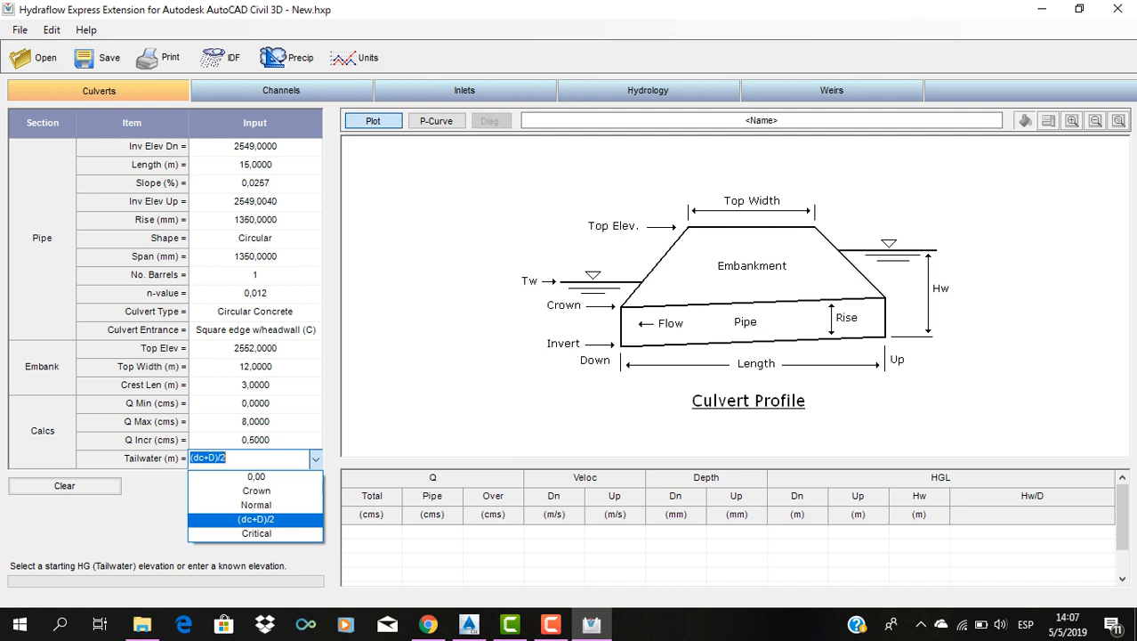
{"action": "left_click", "coordinate": [256, 519]}
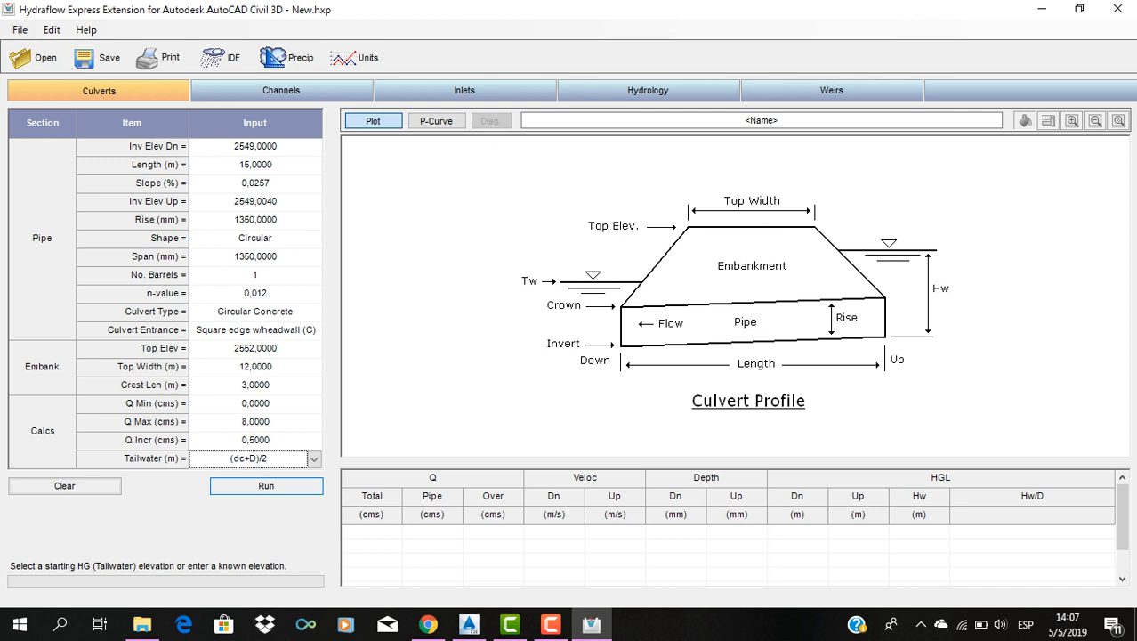
{"action": "key", "text": "Return"}
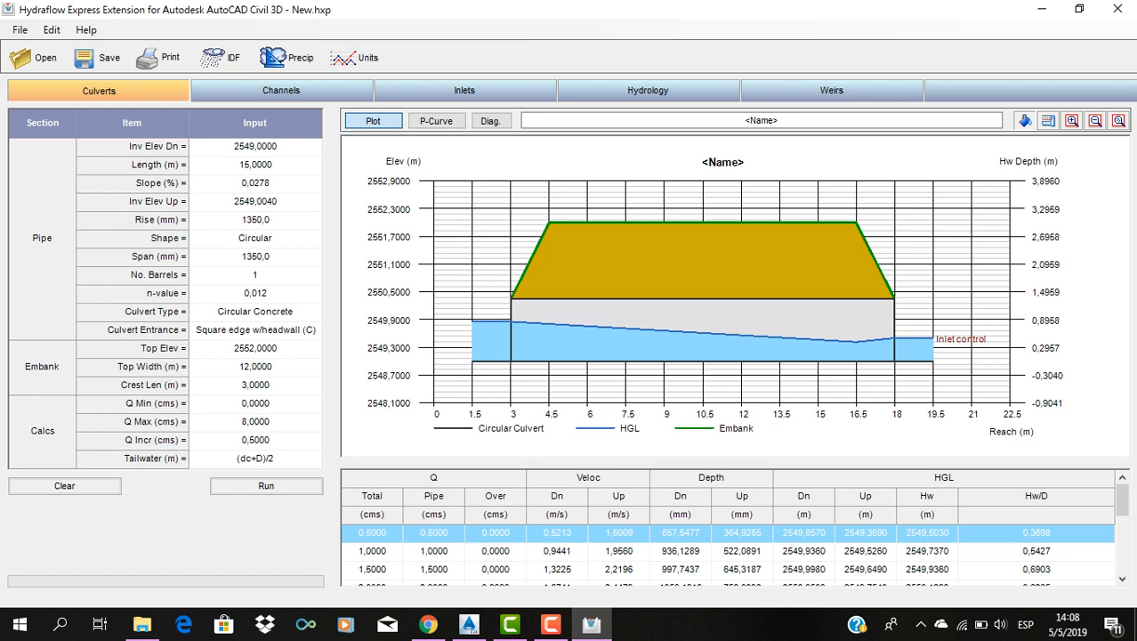
- Try the Crown tailwater option and run the culvert analysis with it
{"action": "left_click", "coordinate": [255, 459]}
{"action": "left_click", "coordinate": [313, 459]}
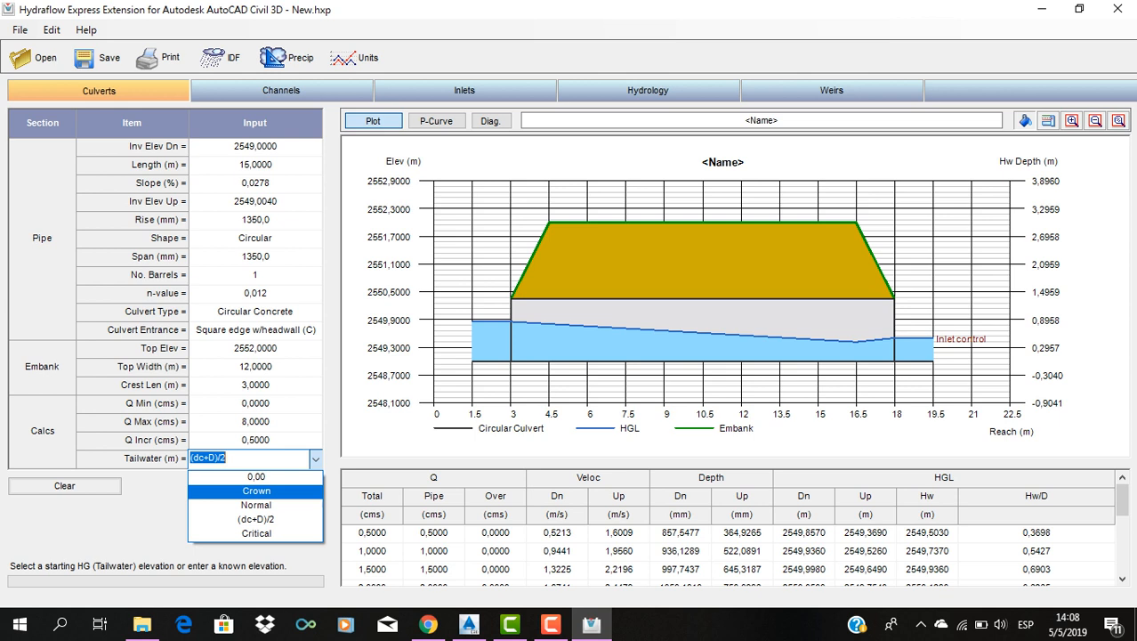
{"action": "left_click", "coordinate": [256, 491]}
{"action": "left_click", "coordinate": [266, 486]}
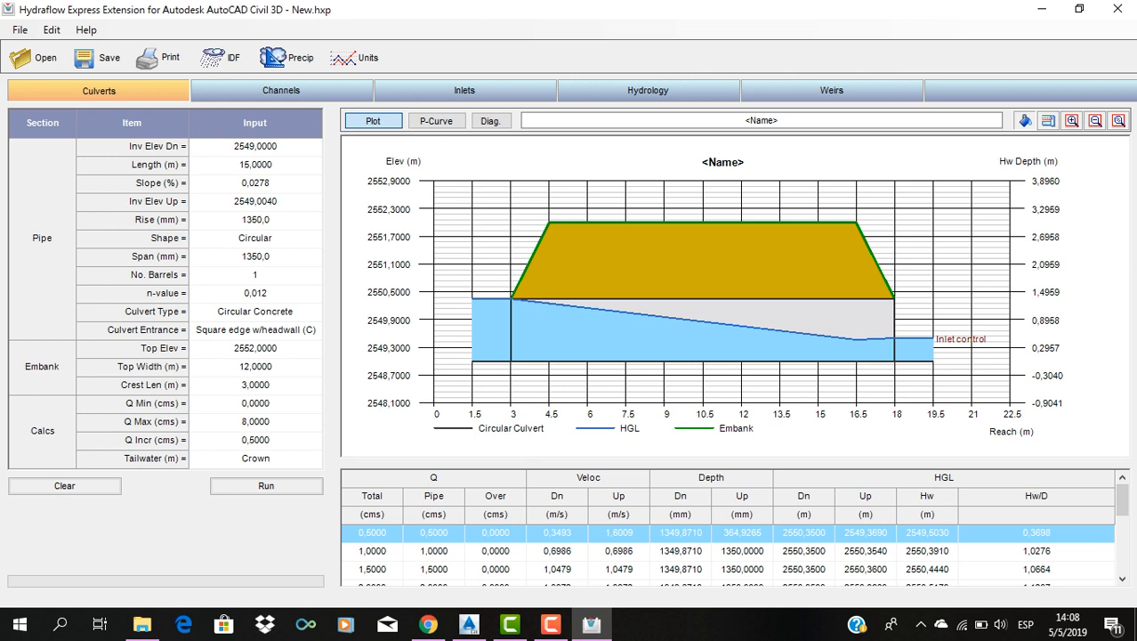
- Try the Critical tailwater option and run the culvert analysis with it
{"action": "left_click", "coordinate": [255, 458]}
{"action": "left_click", "coordinate": [314, 460]}
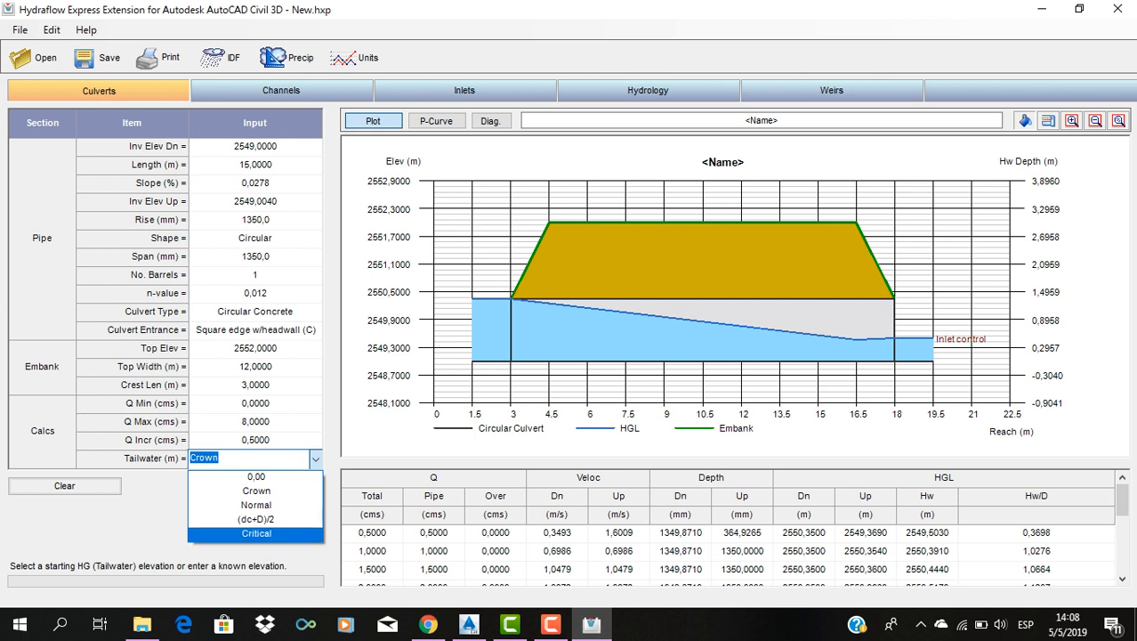
{"action": "left_click", "coordinate": [257, 534]}
{"action": "left_click", "coordinate": [266, 485]}
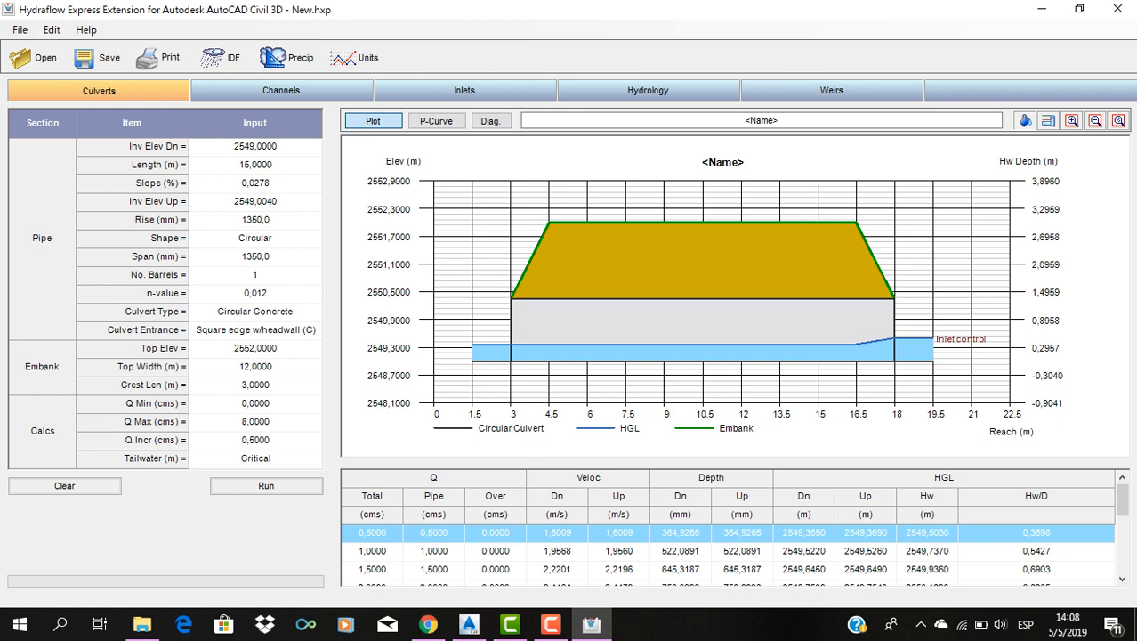
- Switch the tailwater back to Crown for comparison and rerun the analysis
{"action": "left_click", "coordinate": [255, 458]}
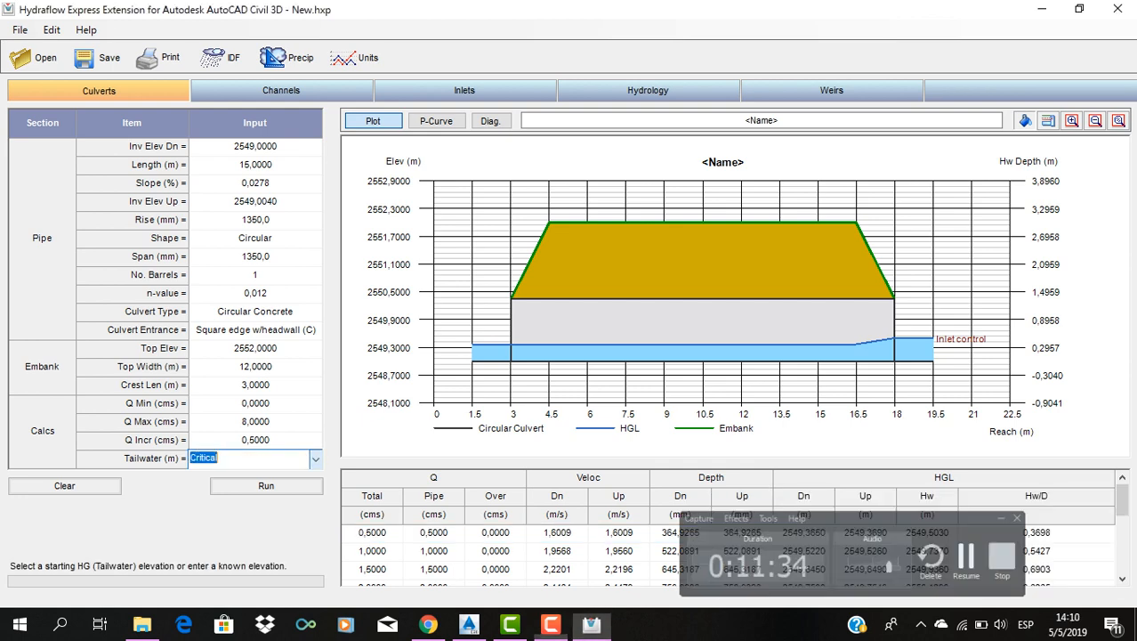
{"action": "left_click", "coordinate": [551, 625]}
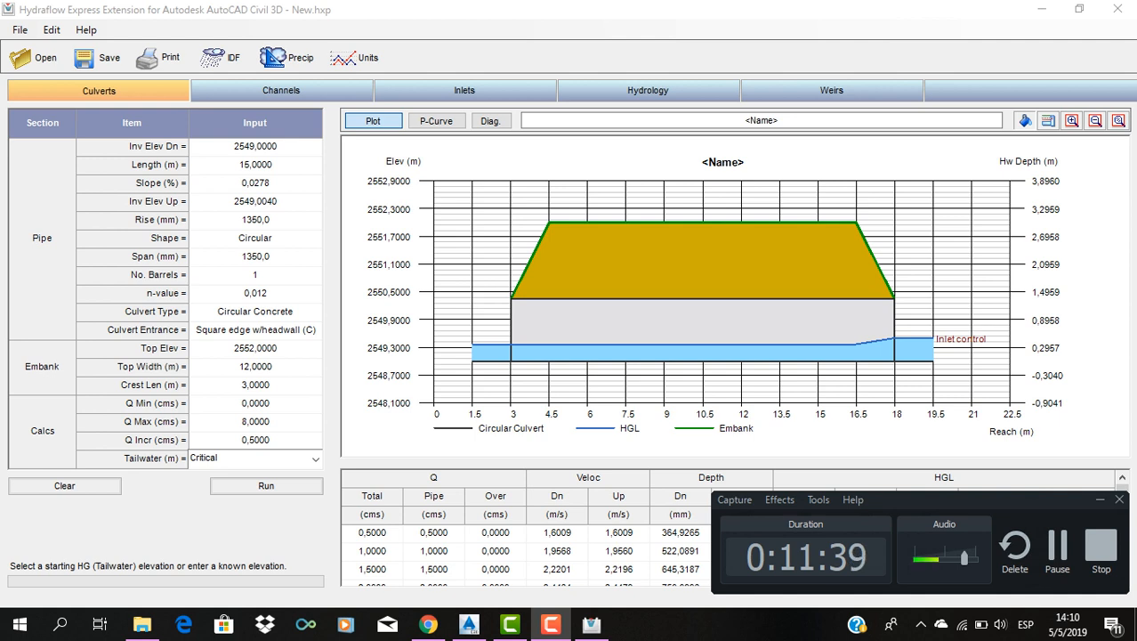
{"action": "left_click", "coordinate": [551, 625]}
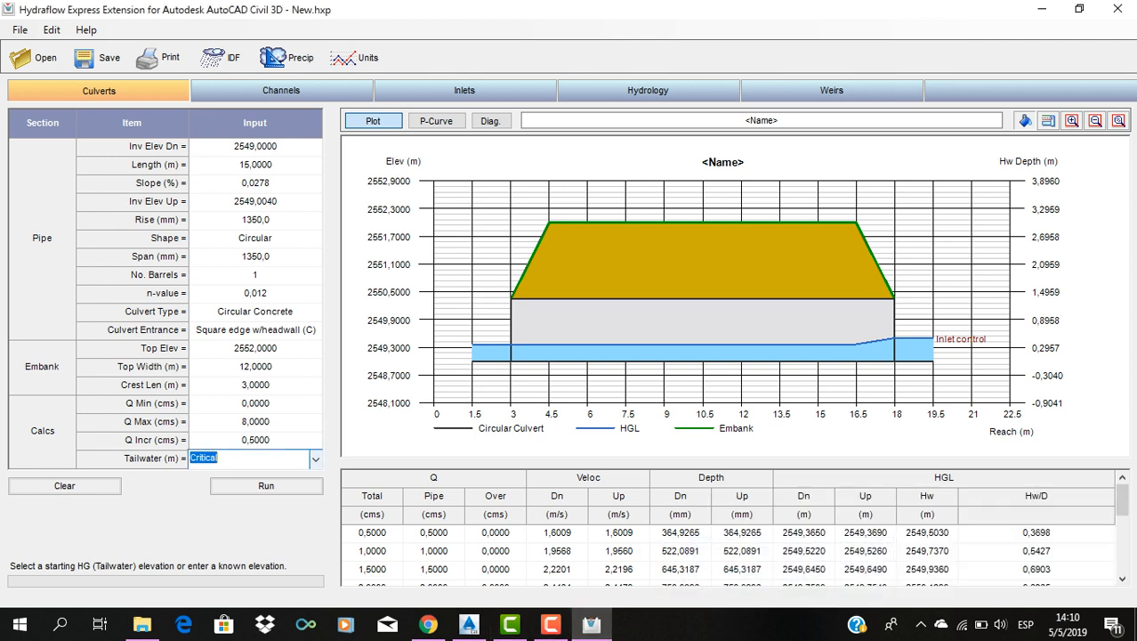
{"action": "left_click", "coordinate": [316, 459]}
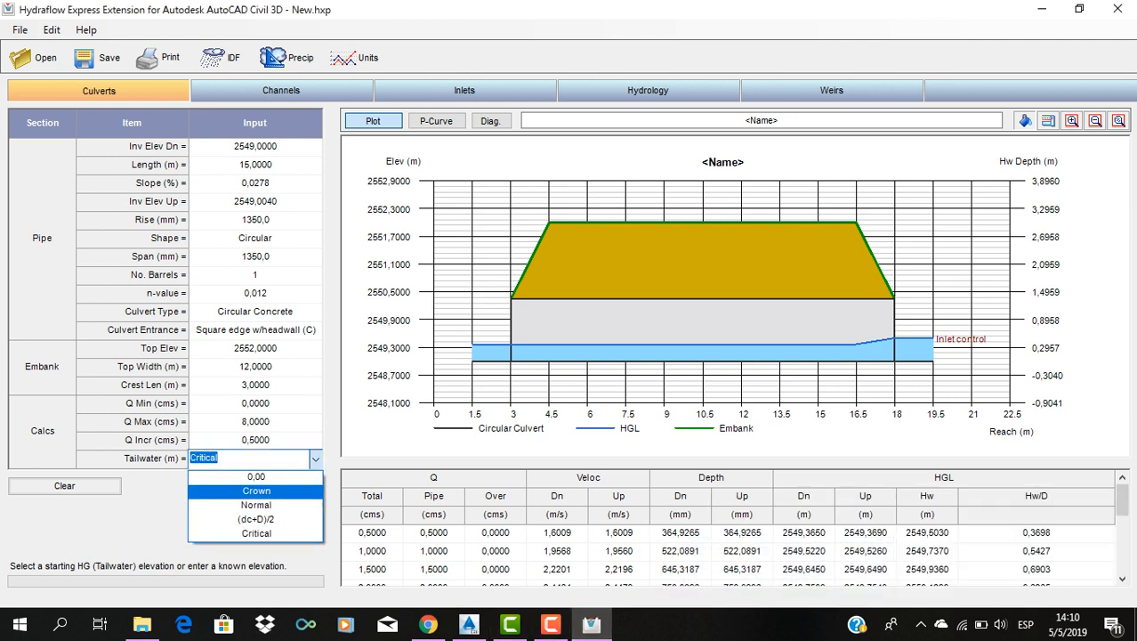
{"action": "left_click", "coordinate": [256, 490]}
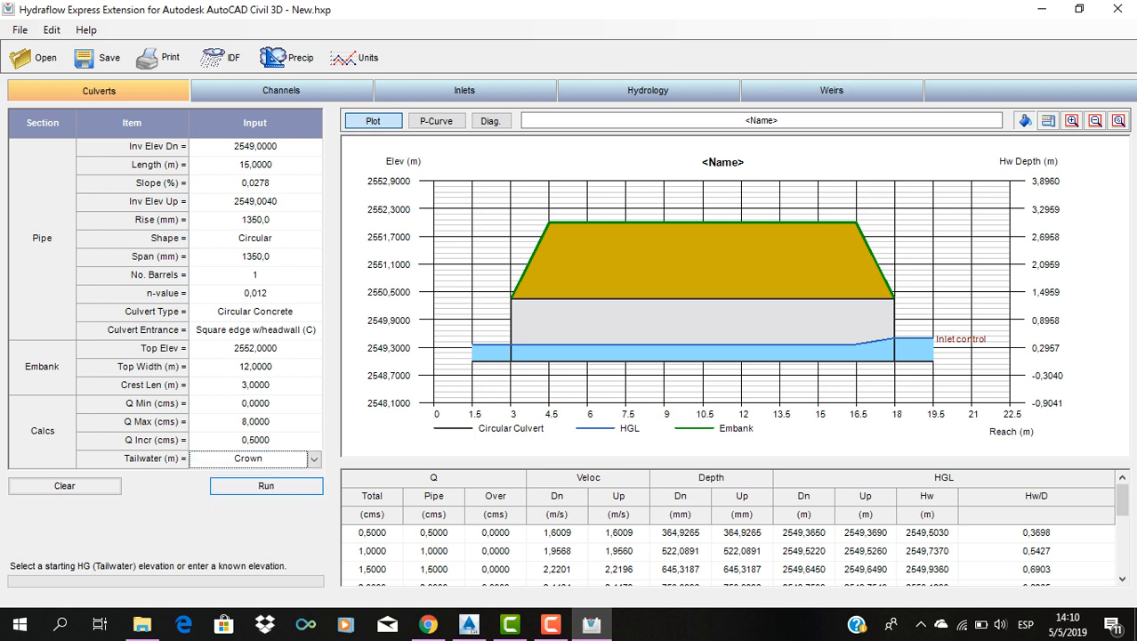
{"action": "left_click", "coordinate": [260, 486]}
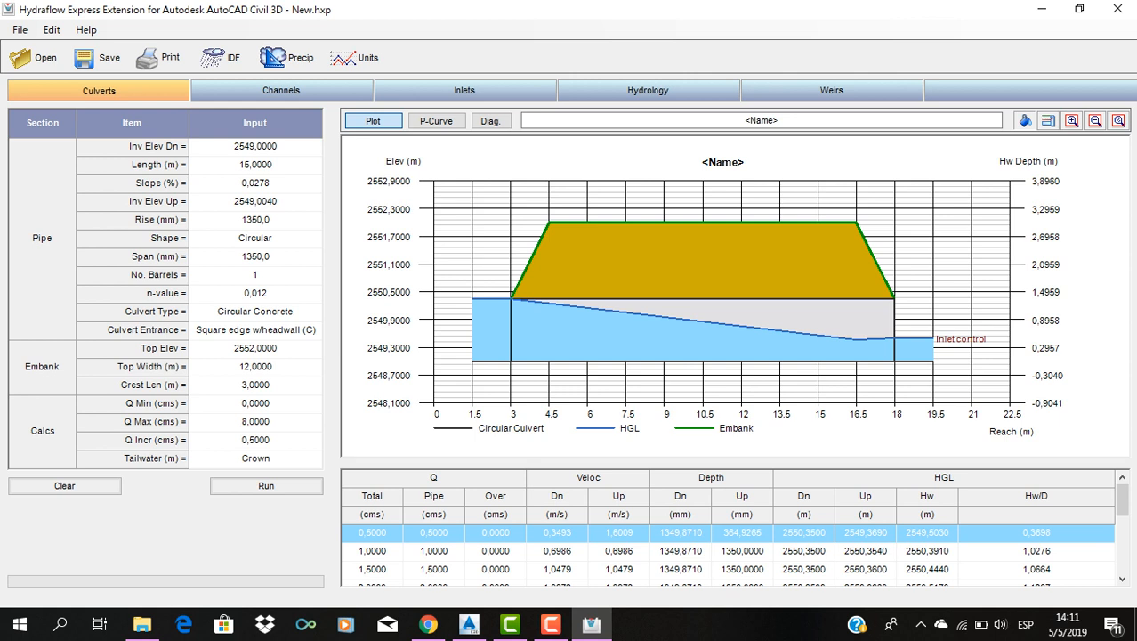
- Return the tailwater to (dc+D)/2 and rerun the culvert analysis
{"action": "left_click", "coordinate": [255, 458]}
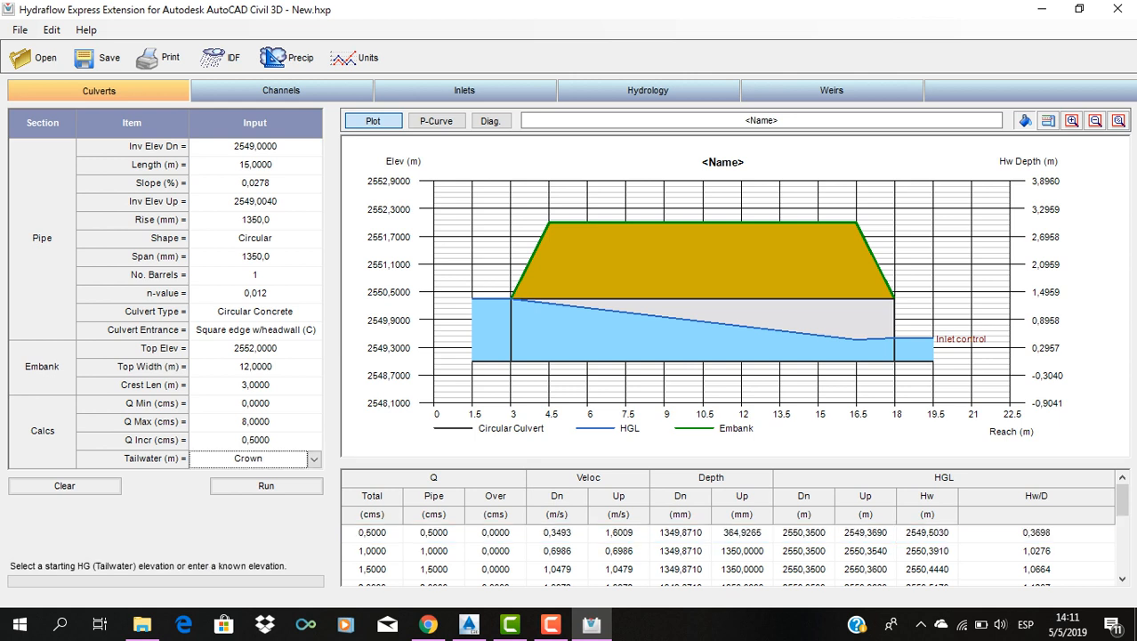
{"action": "left_click", "coordinate": [314, 458]}
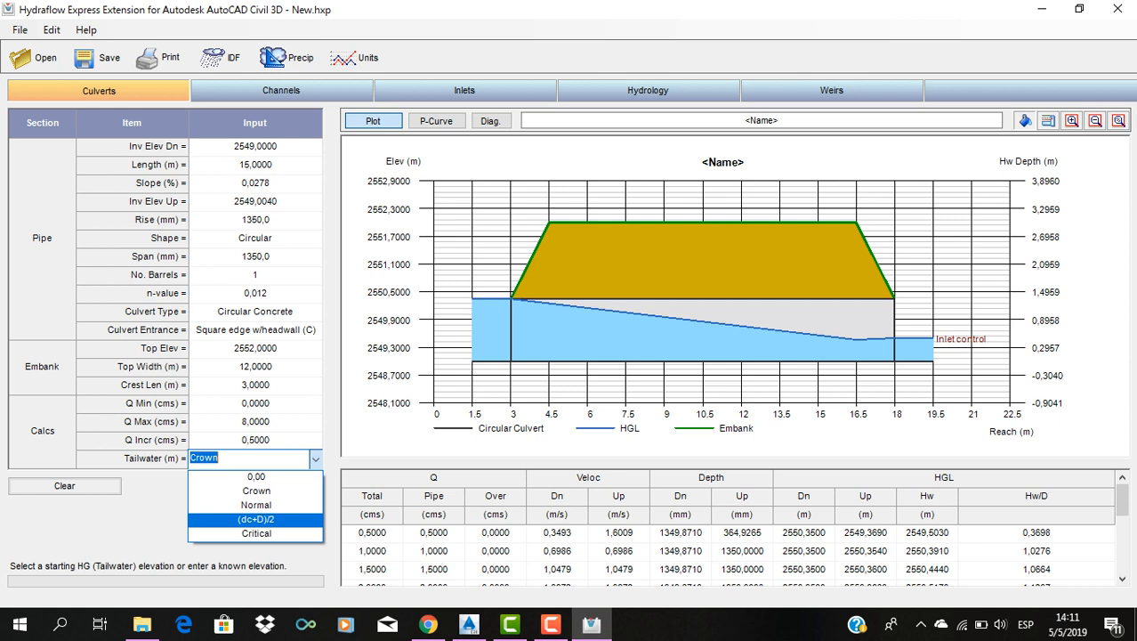
{"action": "left_click", "coordinate": [257, 519]}
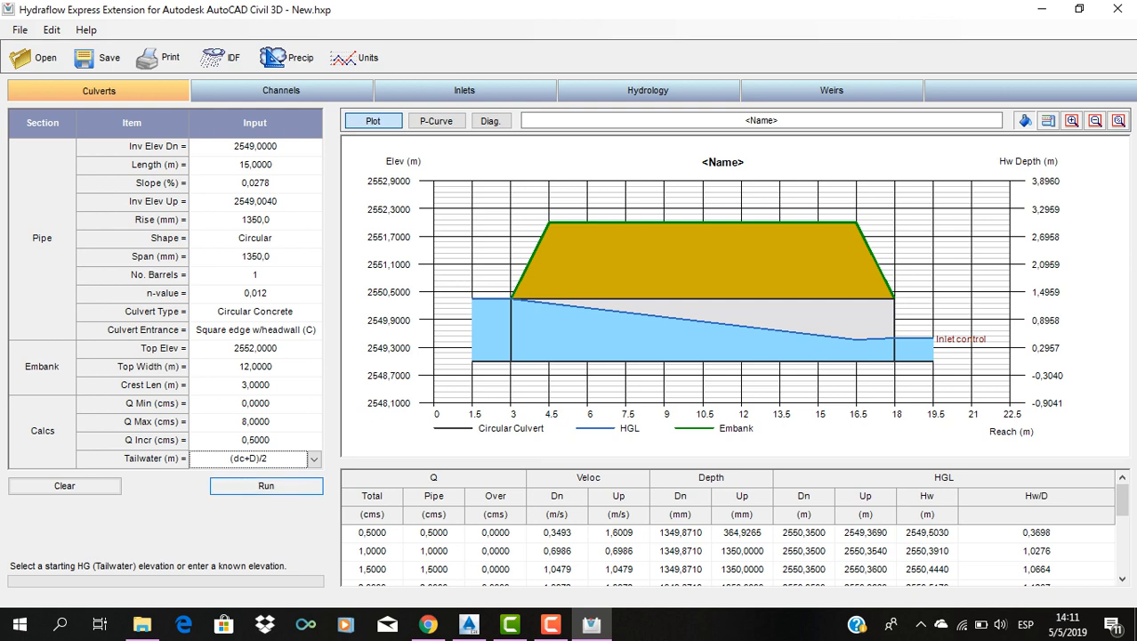
{"action": "left_click", "coordinate": [266, 486]}
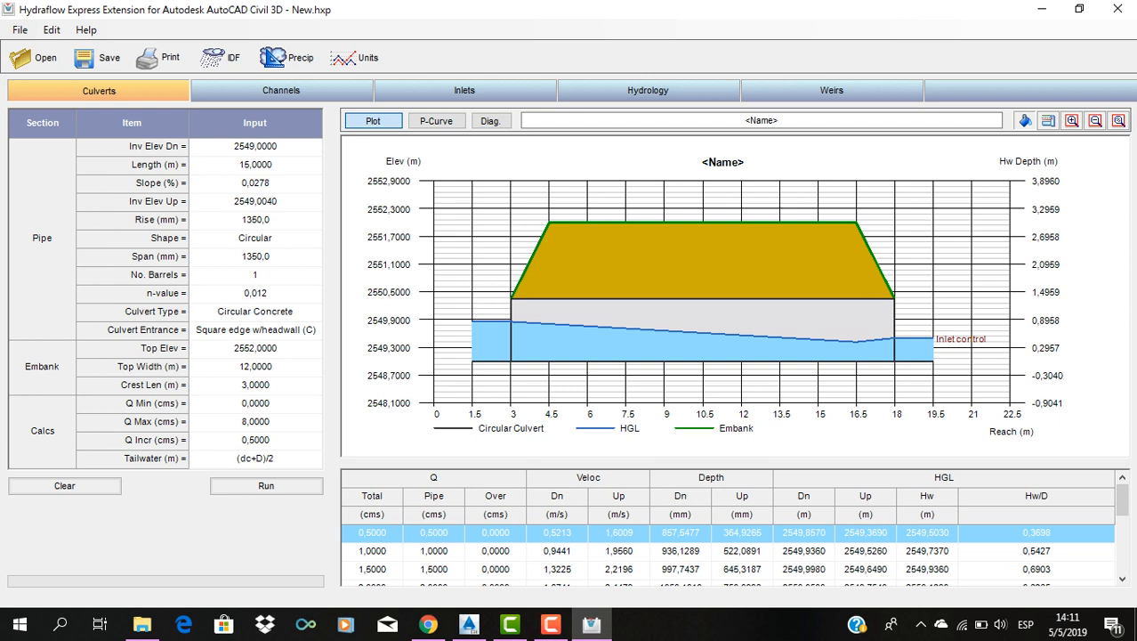
- Rerun the analysis and compare the culvert profiles for the 0,5 and 1 cms flows in the results table
{"action": "left_click", "coordinate": [255, 441]}
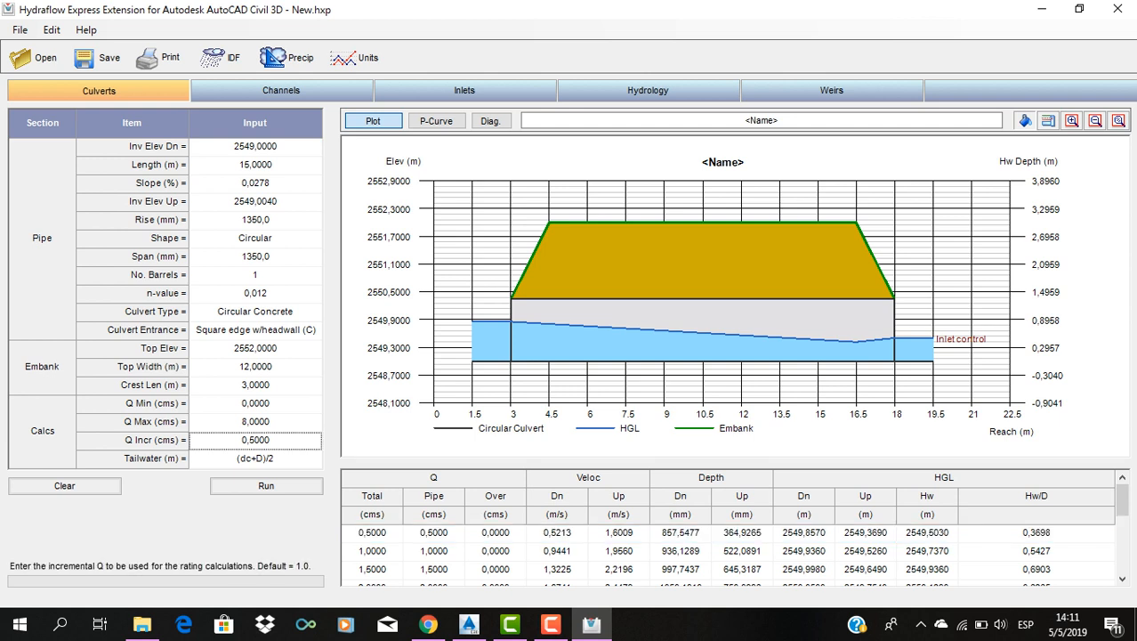
{"action": "left_click", "coordinate": [266, 486]}
{"action": "left_click", "coordinate": [434, 533]}
{"action": "left_click", "coordinate": [433, 551]}
{"action": "scroll", "coordinate": [433, 551], "scroll_direction": "down", "scroll_amount": 1}
{"action": "scroll", "coordinate": [433, 551], "scroll_direction": "up", "scroll_amount": 1}
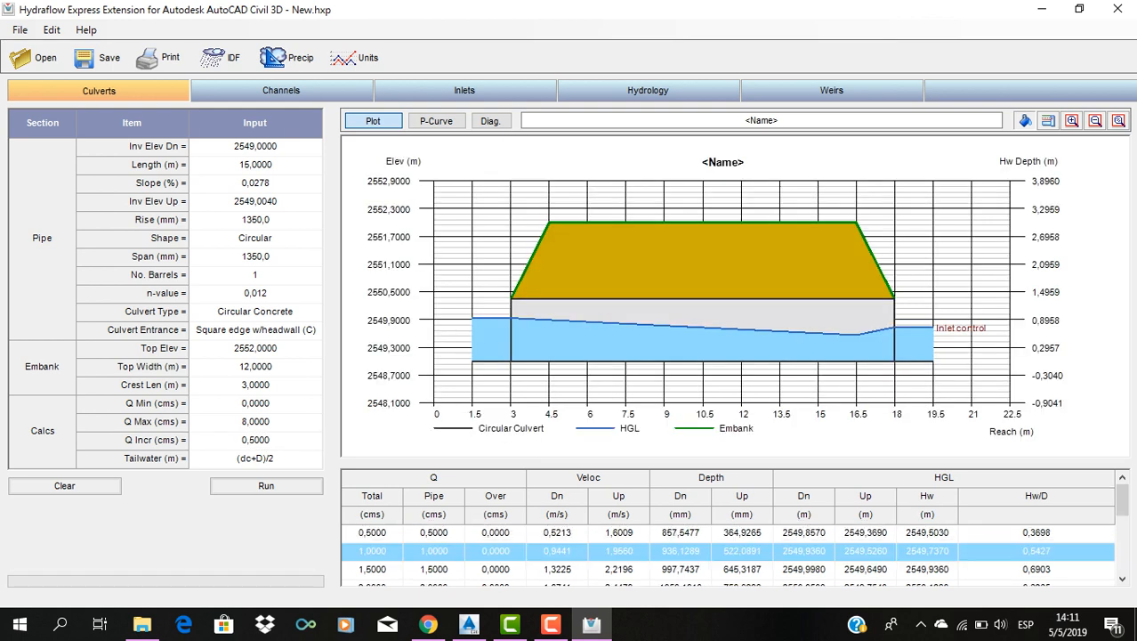
{"action": "left_click", "coordinate": [434, 534]}
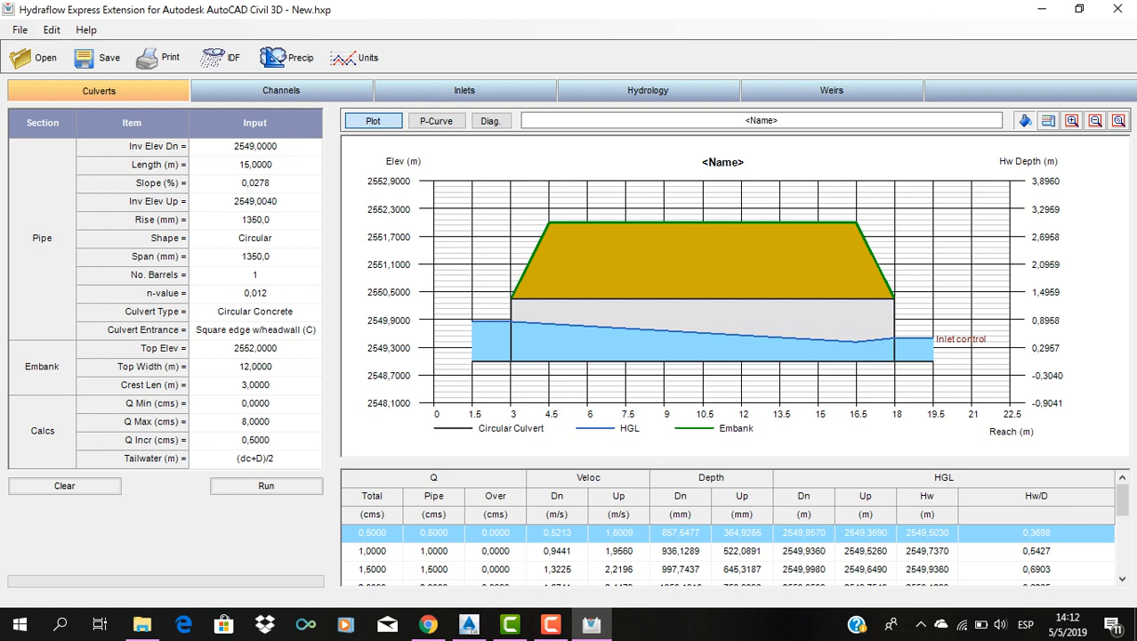
- Examine the culvert profile for each flow from 1 to 3,5 cms, and check the results for the higher flows
{"action": "left_click", "coordinate": [728, 551]}
{"action": "scroll", "coordinate": [728, 551], "scroll_direction": "down", "scroll_amount": 1}
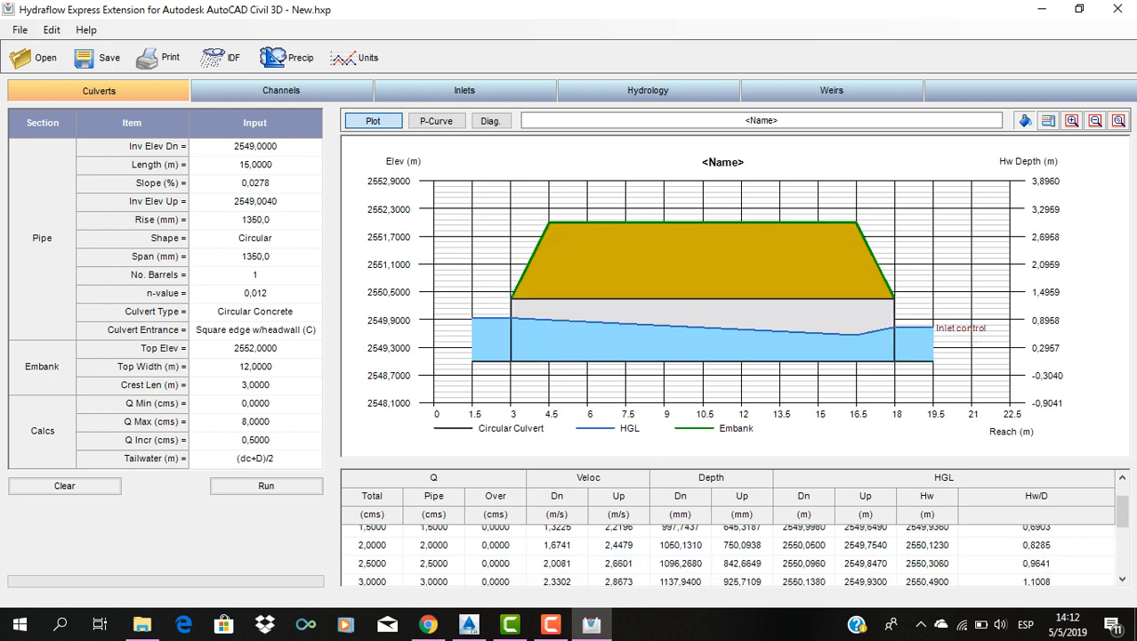
{"action": "scroll", "coordinate": [728, 550], "scroll_direction": "up", "scroll_amount": 1}
{"action": "left_click", "coordinate": [728, 570]}
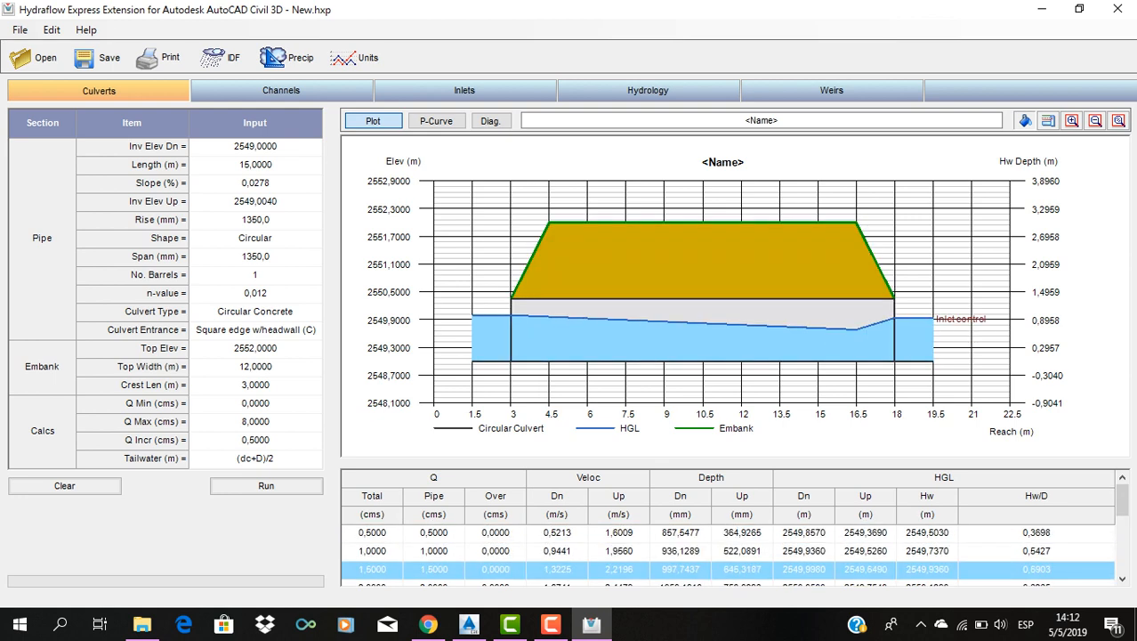
{"action": "scroll", "coordinate": [728, 570], "scroll_direction": "down", "scroll_amount": 1}
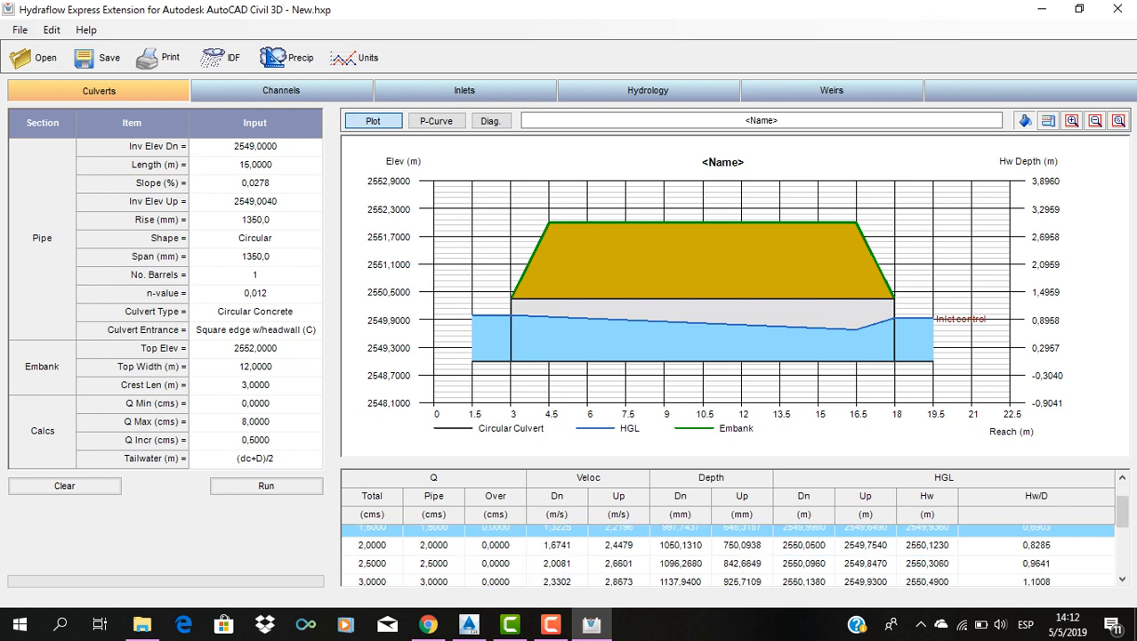
{"action": "left_click", "coordinate": [728, 546]}
{"action": "left_click", "coordinate": [728, 564]}
{"action": "scroll", "coordinate": [728, 564], "scroll_direction": "down", "scroll_amount": 1}
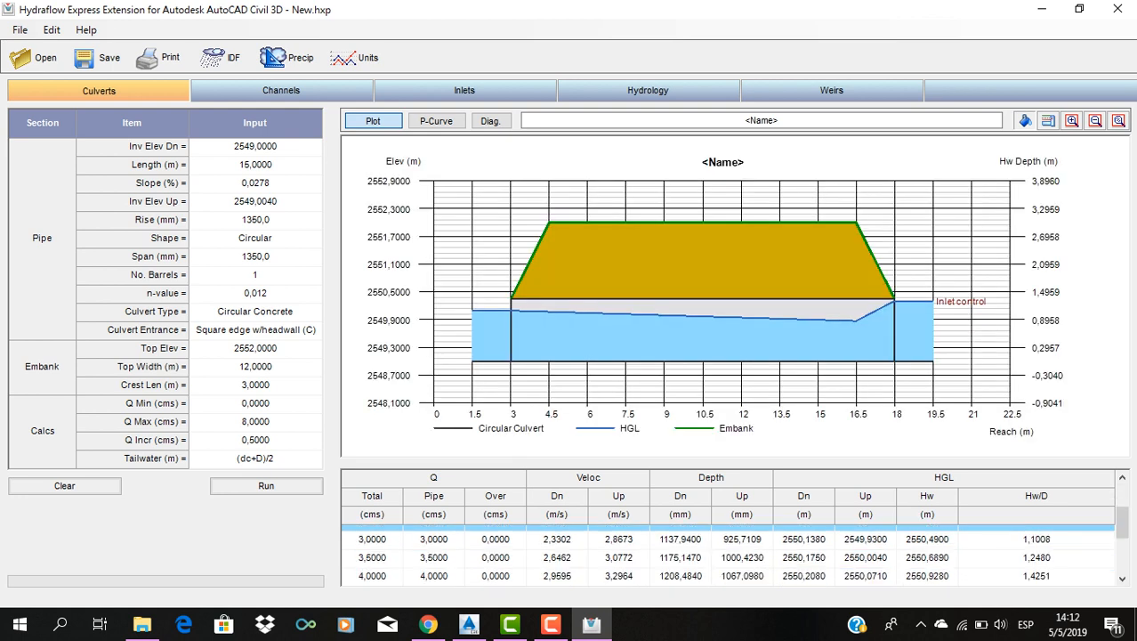
{"action": "left_click", "coordinate": [728, 540]}
{"action": "left_click", "coordinate": [728, 558]}
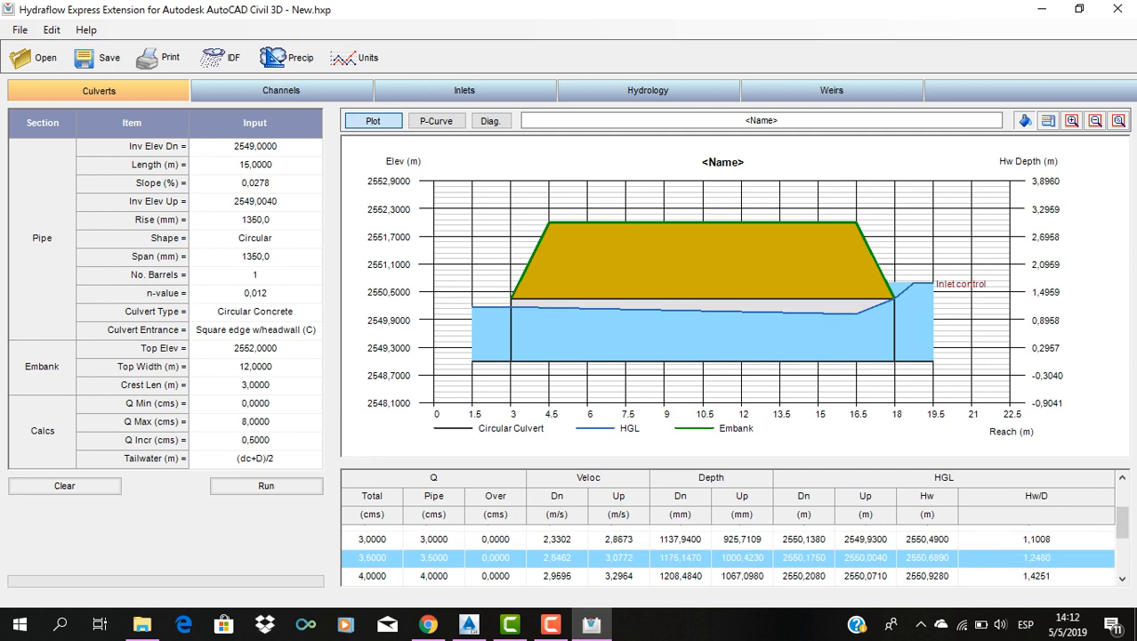
{"action": "scroll", "coordinate": [728, 558], "scroll_direction": "down", "scroll_amount": 3}
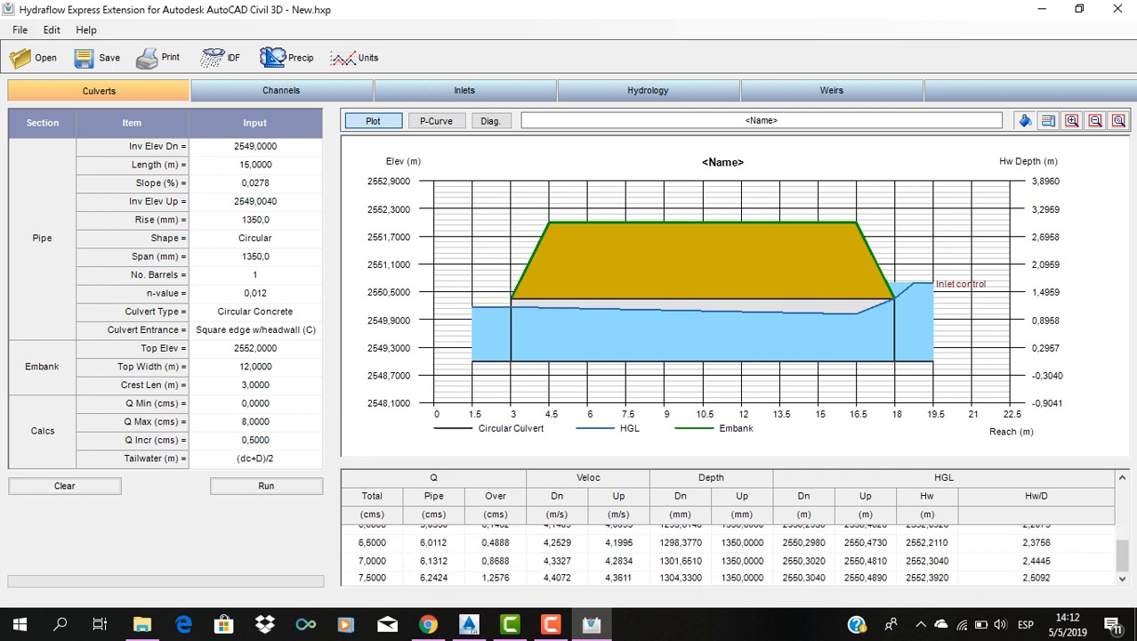
- Compare the culvert profiles for the 0,5, 2,5 and 4 cms flows in the results table
{"action": "scroll", "coordinate": [728, 558], "scroll_direction": "up", "scroll_amount": 5}
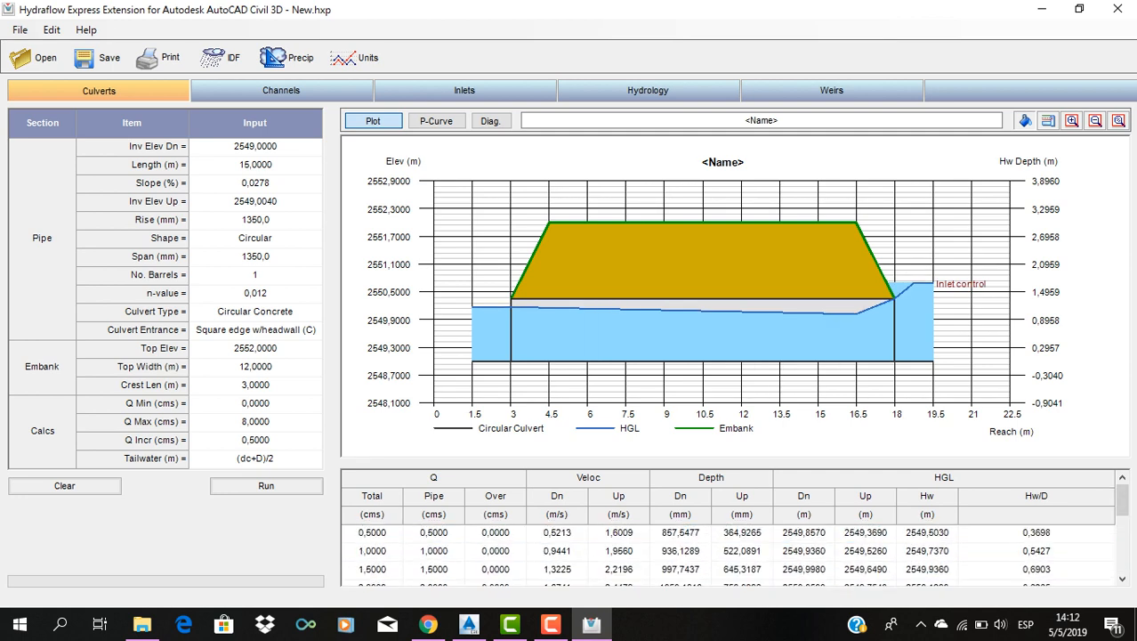
{"action": "left_click", "coordinate": [728, 533]}
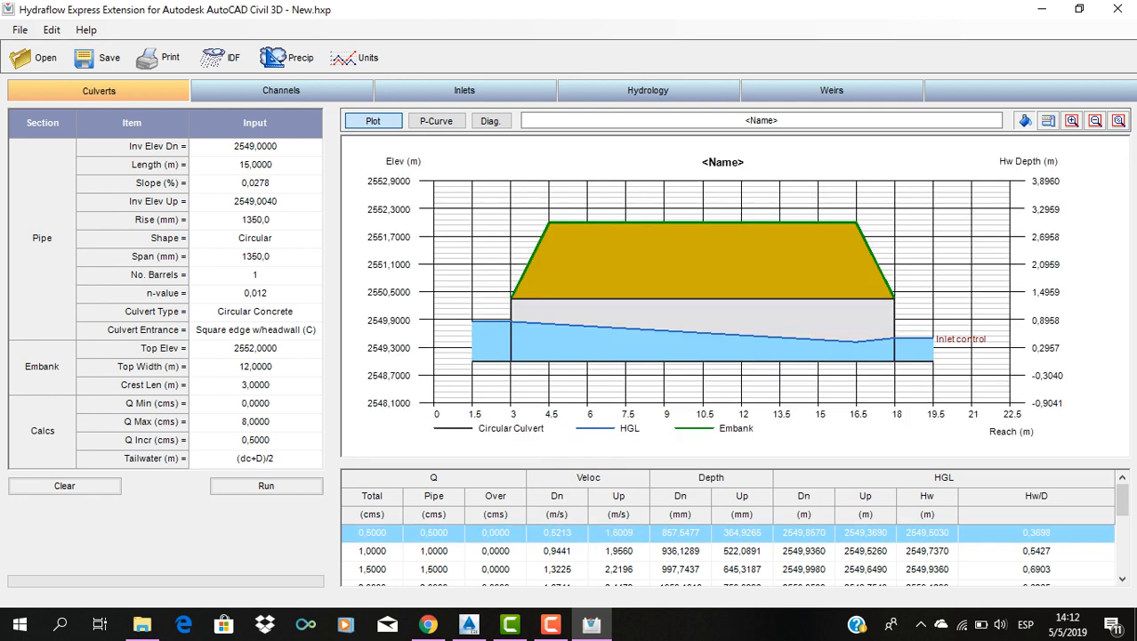
{"action": "scroll", "coordinate": [728, 552], "scroll_direction": "down", "scroll_amount": 1}
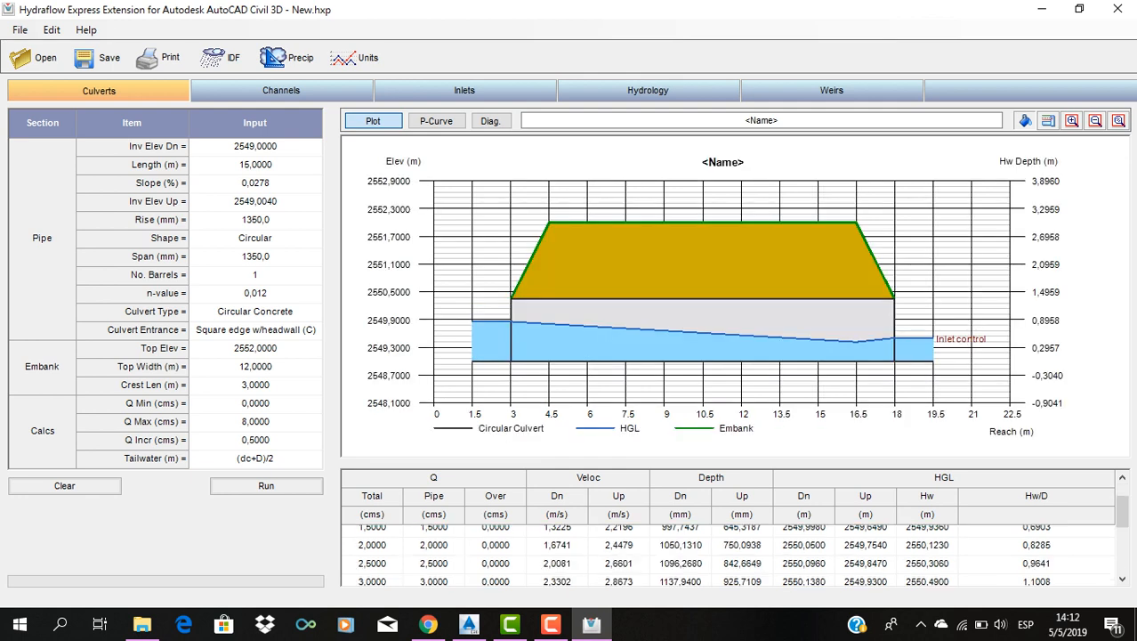
{"action": "left_click", "coordinate": [728, 563]}
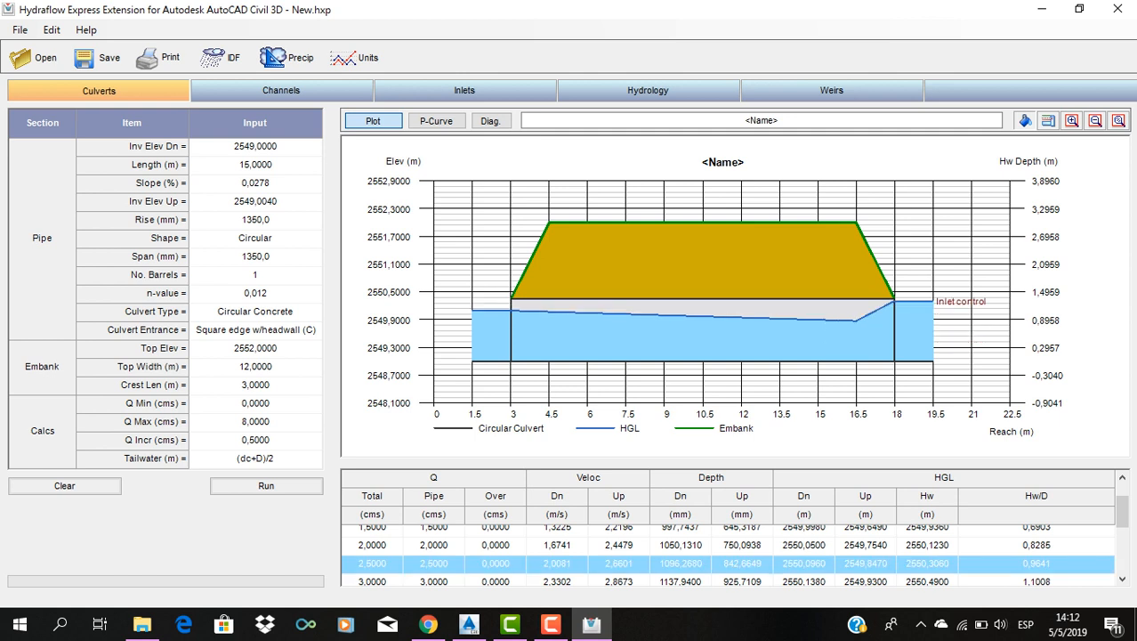
{"action": "scroll", "coordinate": [728, 552], "scroll_direction": "down", "scroll_amount": 1}
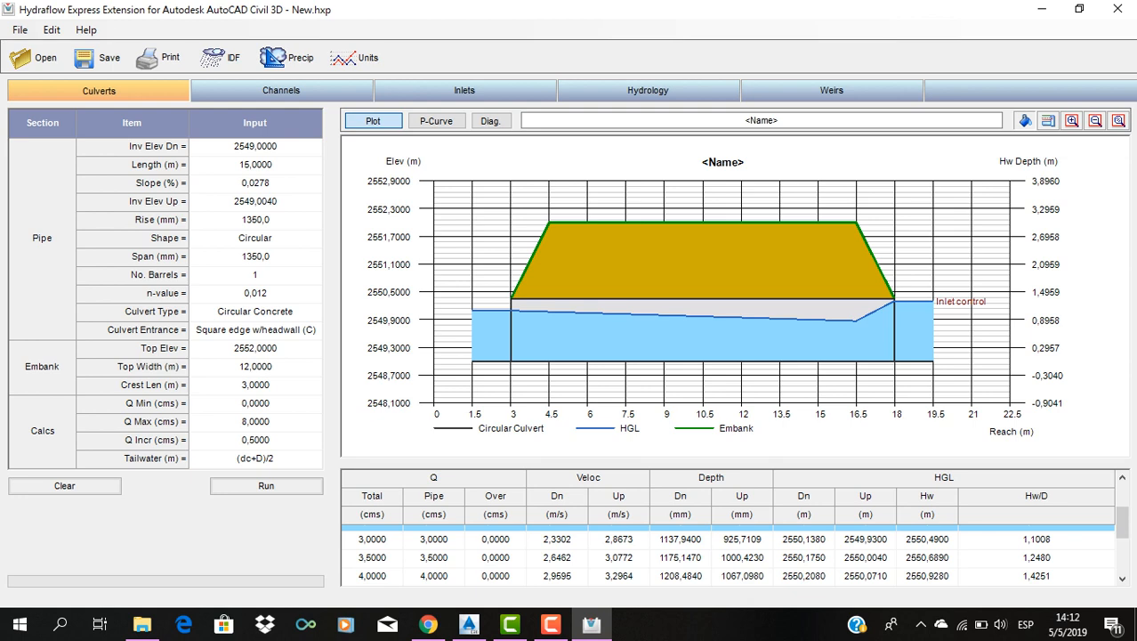
{"action": "left_click", "coordinate": [728, 575]}
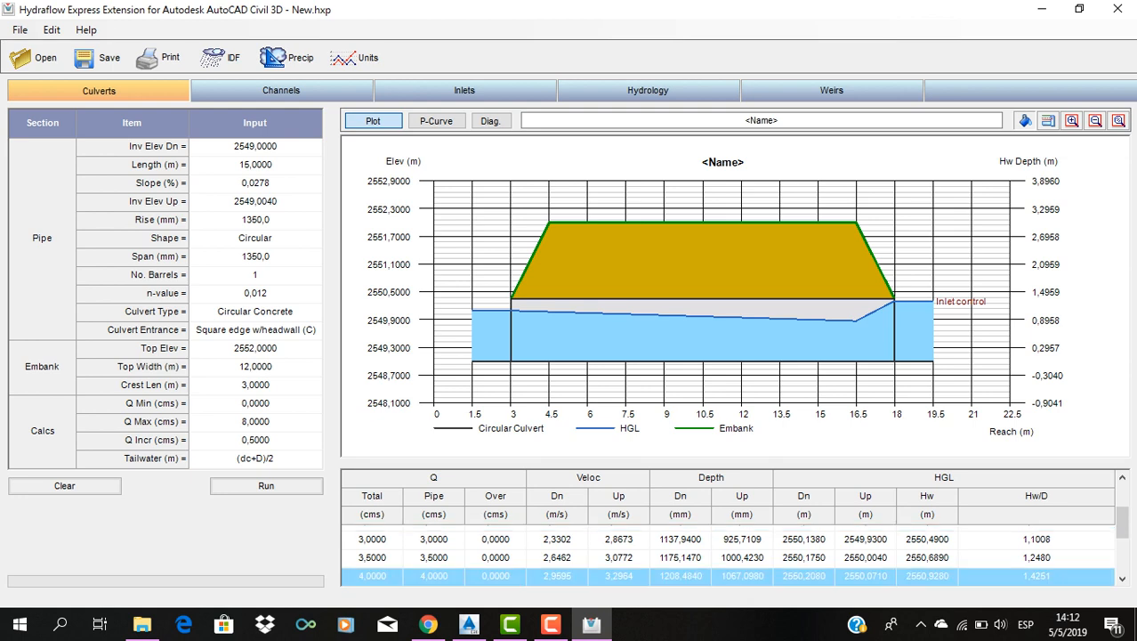
- Examine the culvert profiles for the 5, 5,5 and 6 cms flows in the results table
{"action": "scroll", "coordinate": [728, 561], "scroll_direction": "down", "scroll_amount": 1}
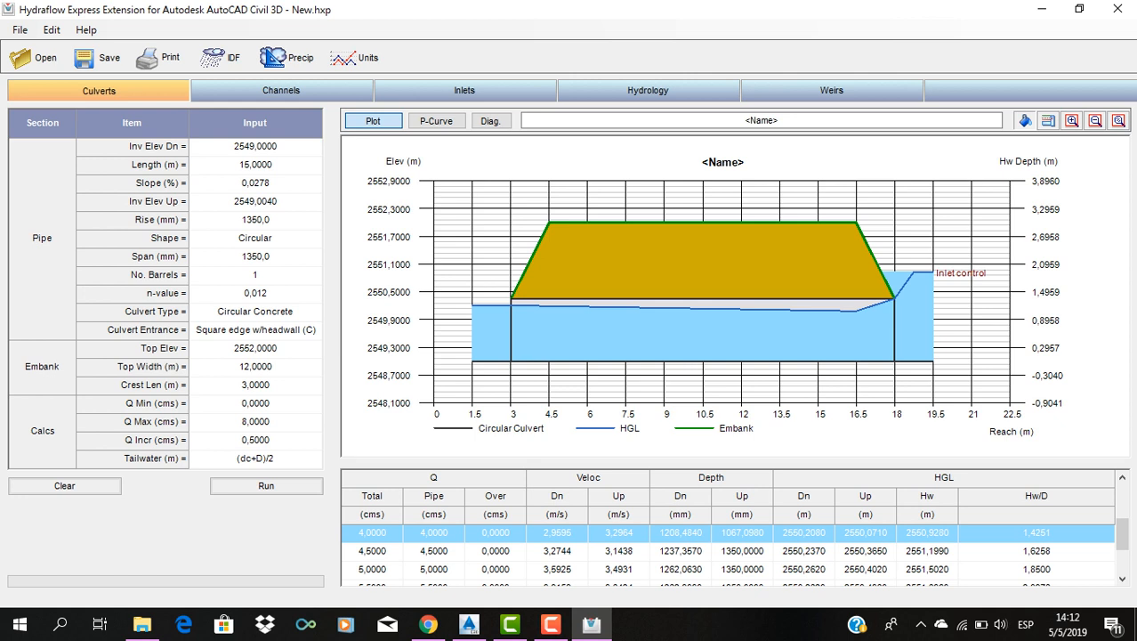
{"action": "left_click", "coordinate": [728, 569]}
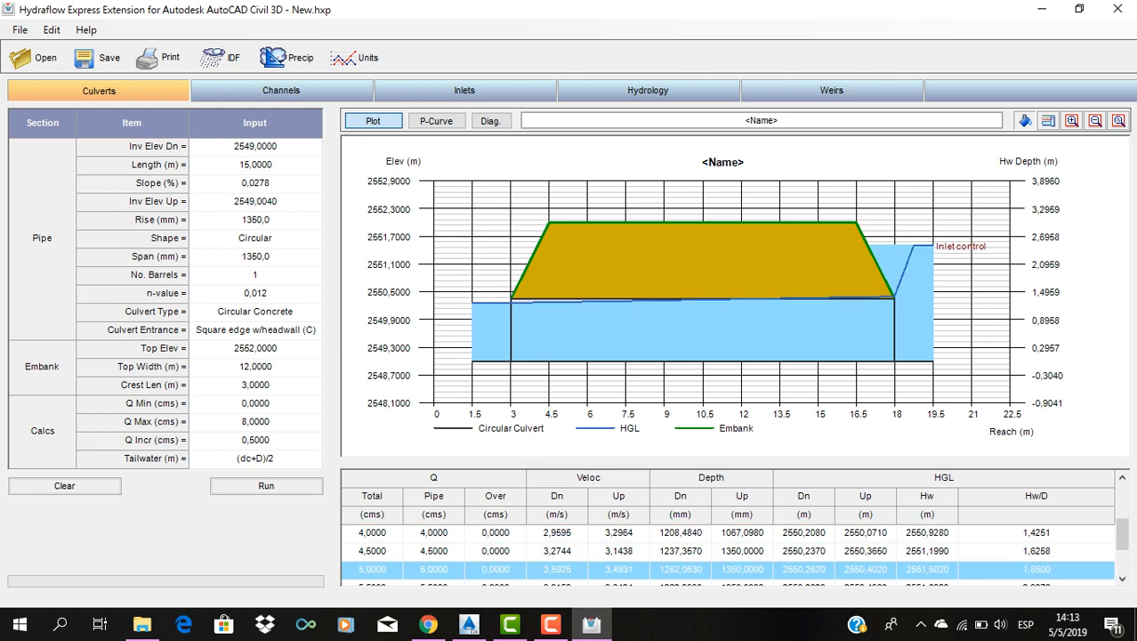
{"action": "scroll", "coordinate": [728, 552], "scroll_direction": "down", "scroll_amount": 1}
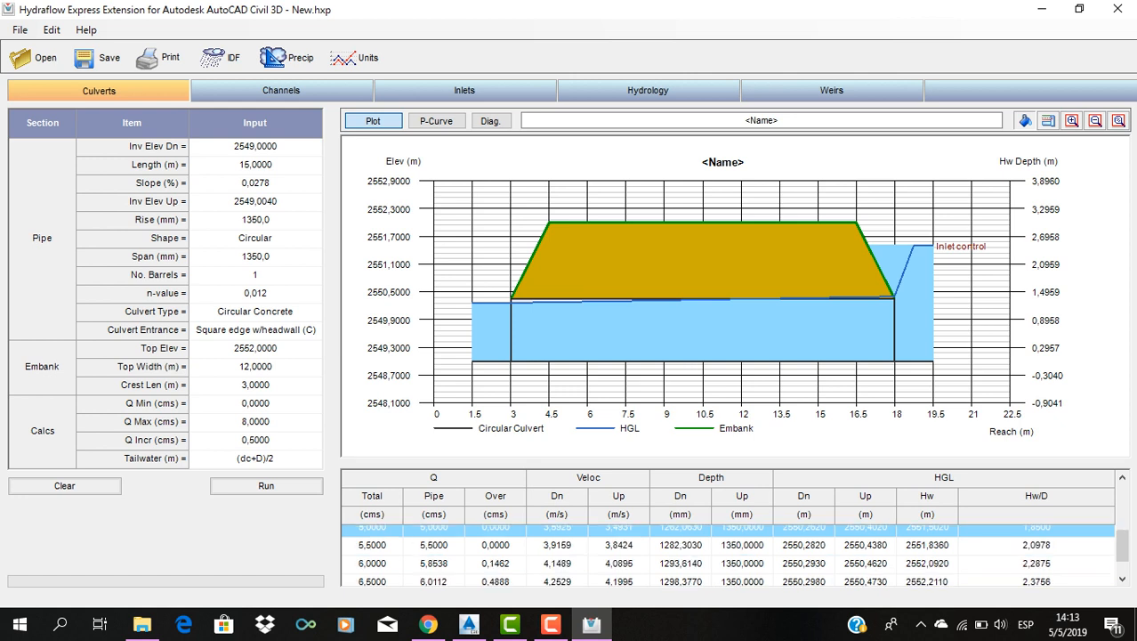
{"action": "left_click", "coordinate": [728, 546]}
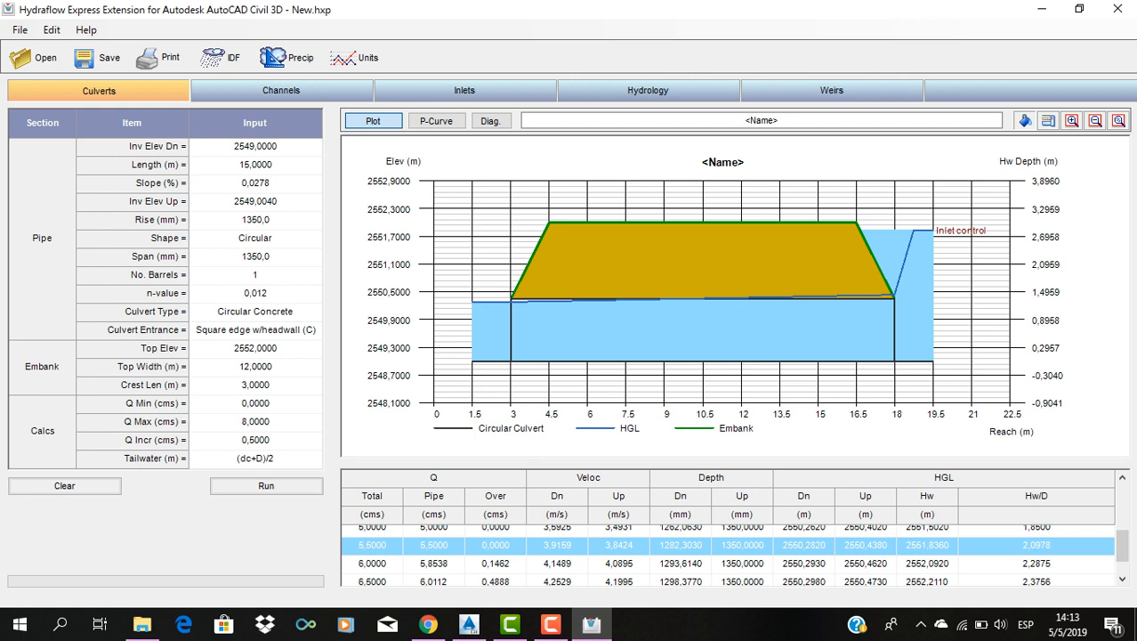
{"action": "left_click", "coordinate": [728, 563]}
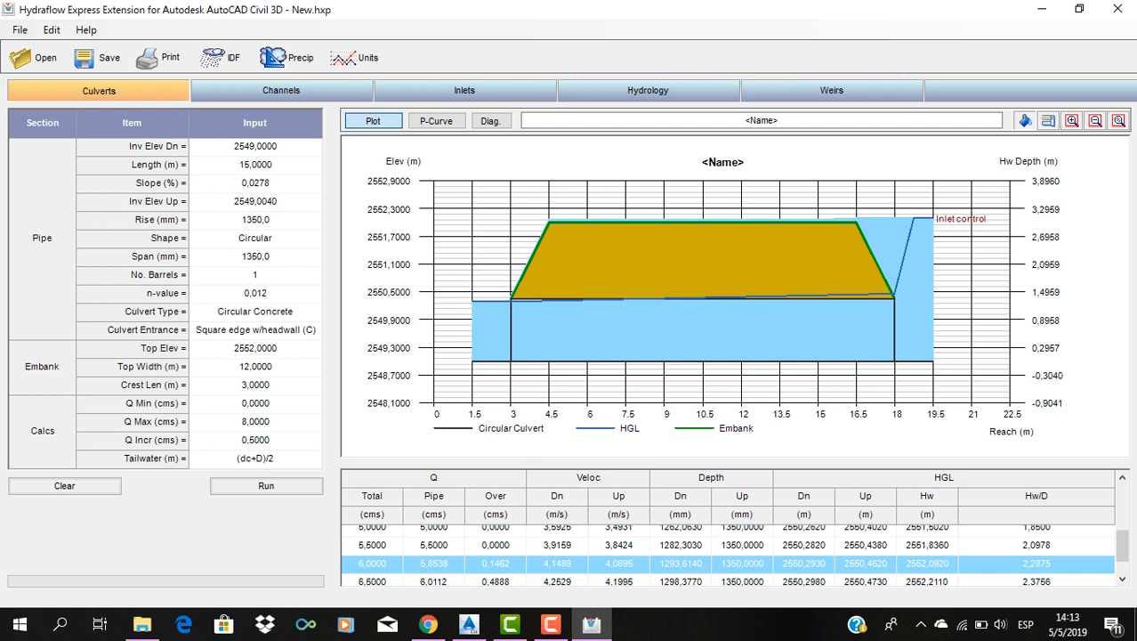
{"action": "scroll", "coordinate": [728, 553], "scroll_direction": "up", "scroll_amount": 5}
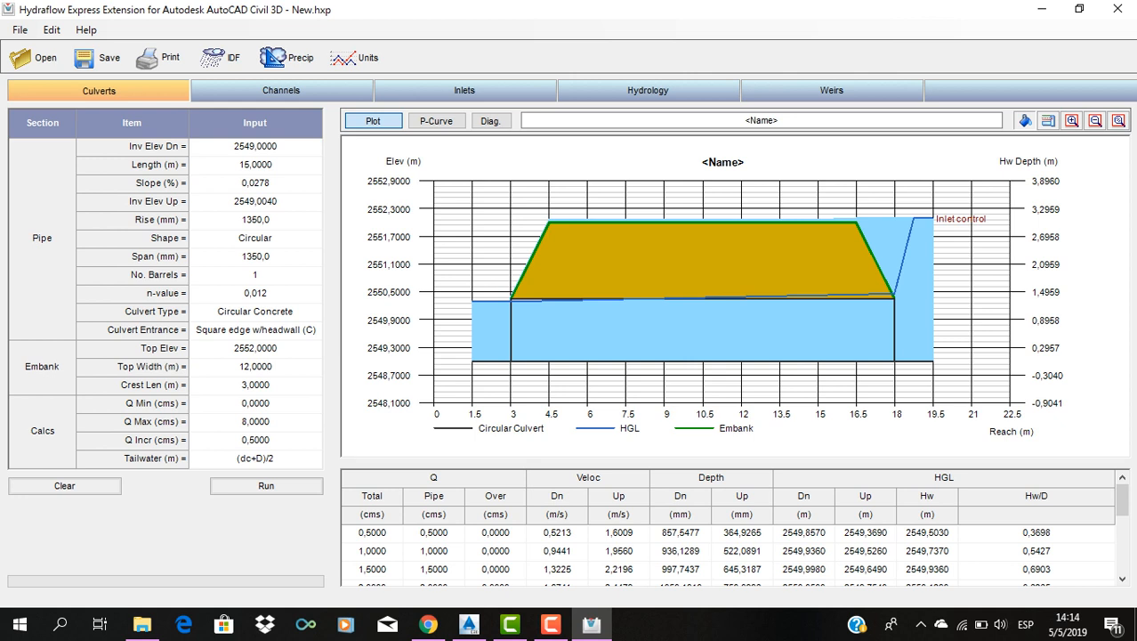
{"action": "left_click", "coordinate": [256, 220]}
{"action": "left_click", "coordinate": [256, 256]}
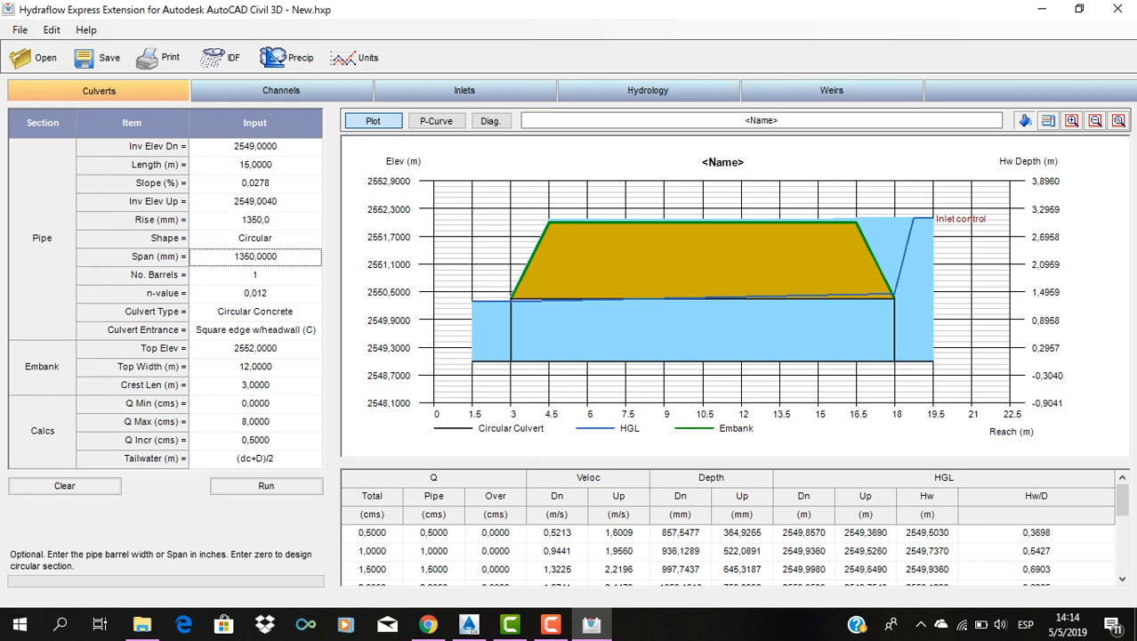
{"action": "left_click", "coordinate": [256, 219]}
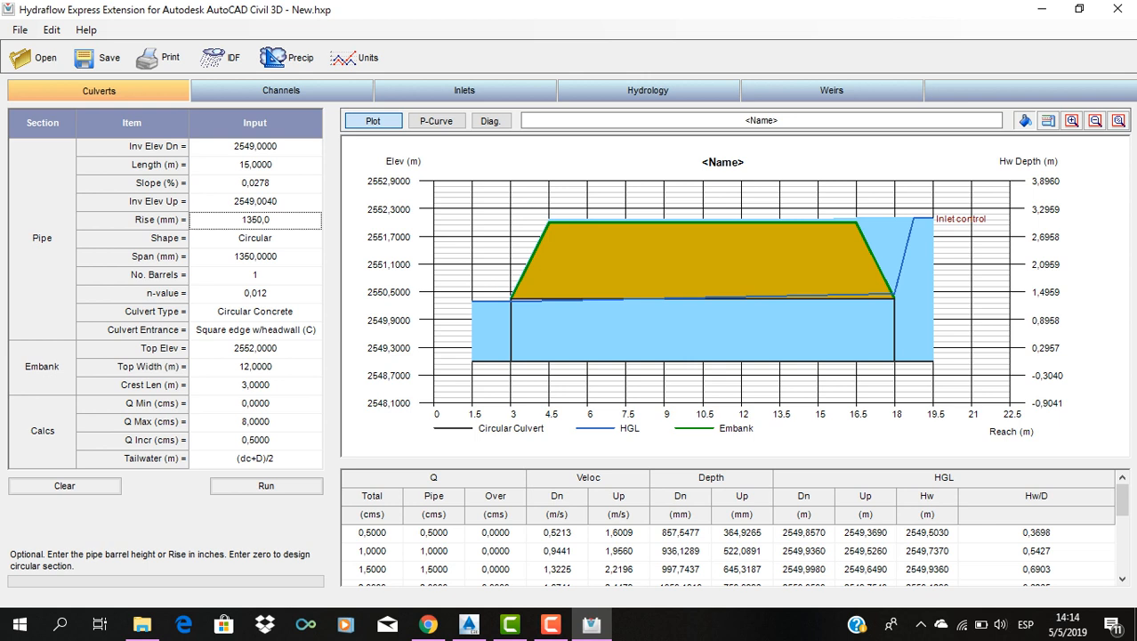
{"action": "left_click", "coordinate": [256, 256]}
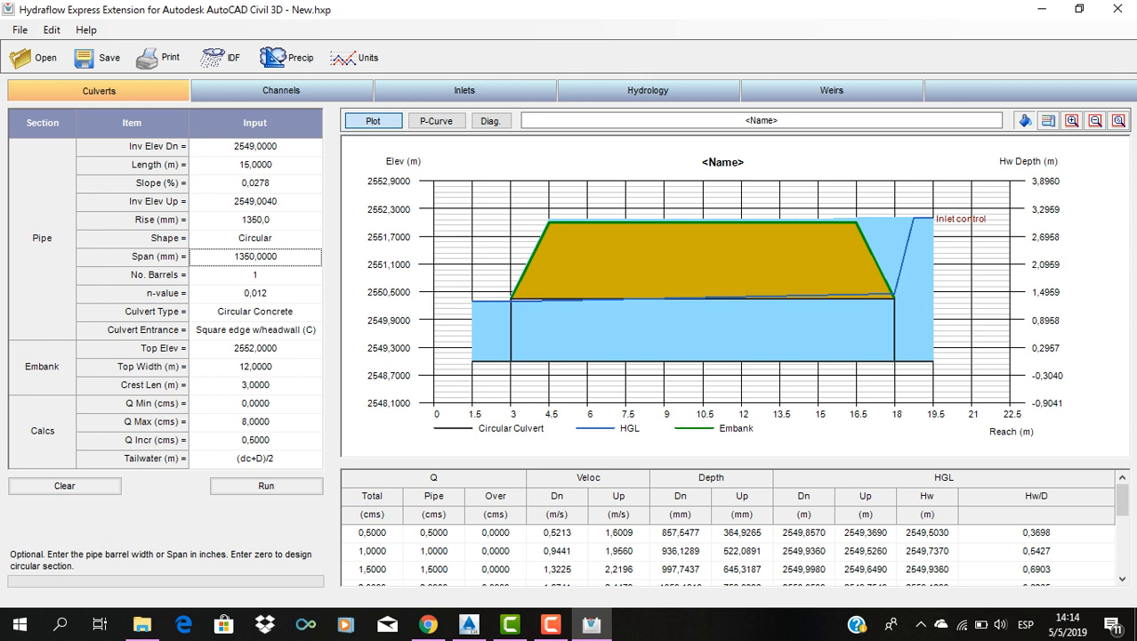
- Set the minimum flow for the rating calculations to 2 cms and rerun the culvert analysis
{"action": "left_click", "coordinate": [256, 403]}
{"action": "left_click", "coordinate": [256, 422]}
{"action": "left_click", "coordinate": [255, 440]}
{"action": "left_click", "coordinate": [255, 422]}
{"action": "left_click", "coordinate": [256, 403]}
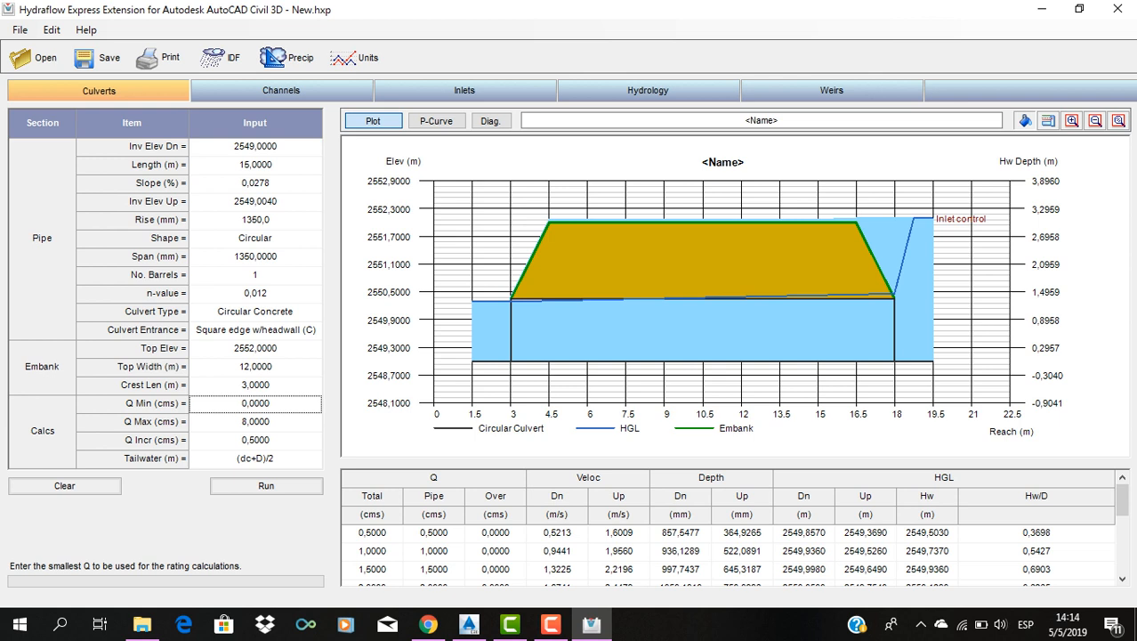
{"action": "type", "text": "2"}
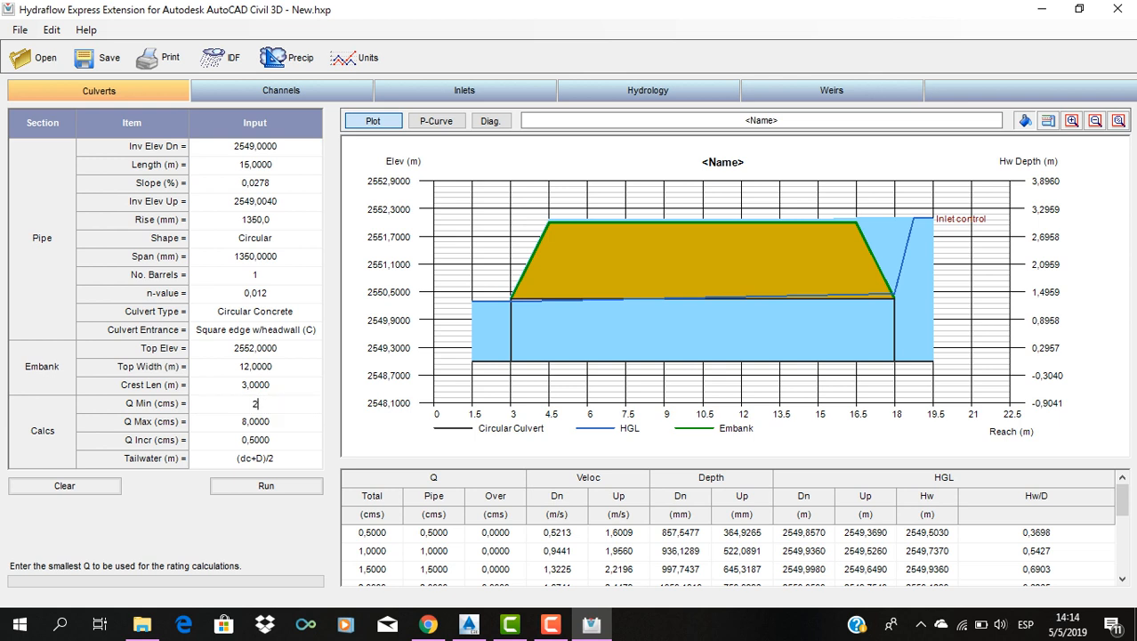
{"action": "left_click", "coordinate": [266, 486]}
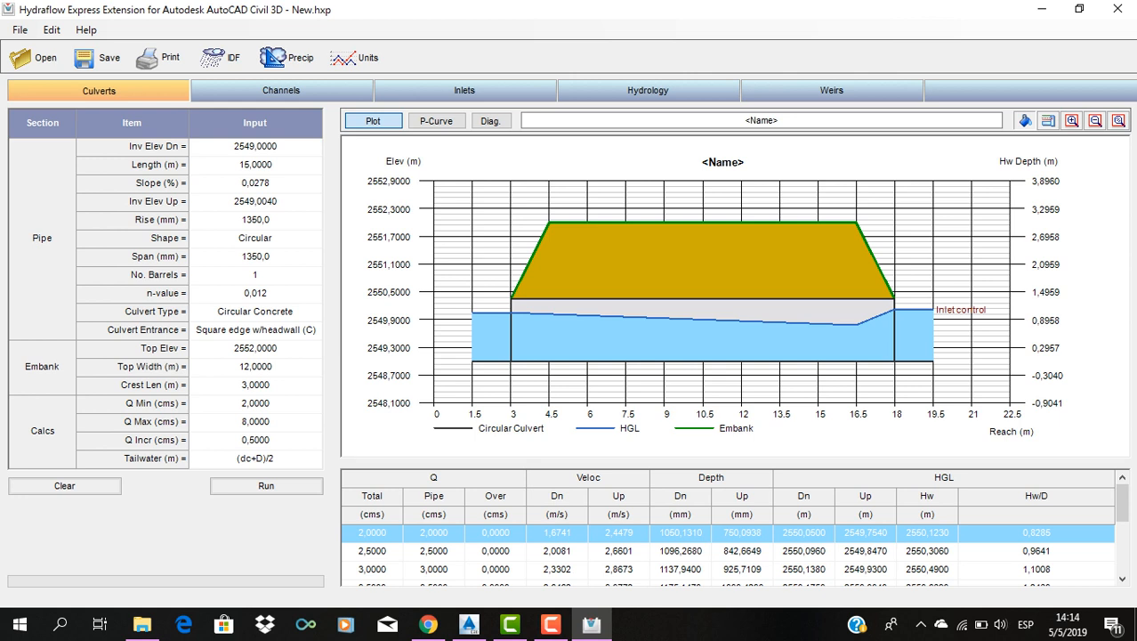
- Look through the recalculated results from the 2 cms flow upward, and check the pipe's rise and span inputs
{"action": "scroll", "coordinate": [728, 552], "scroll_direction": "down", "scroll_amount": 1}
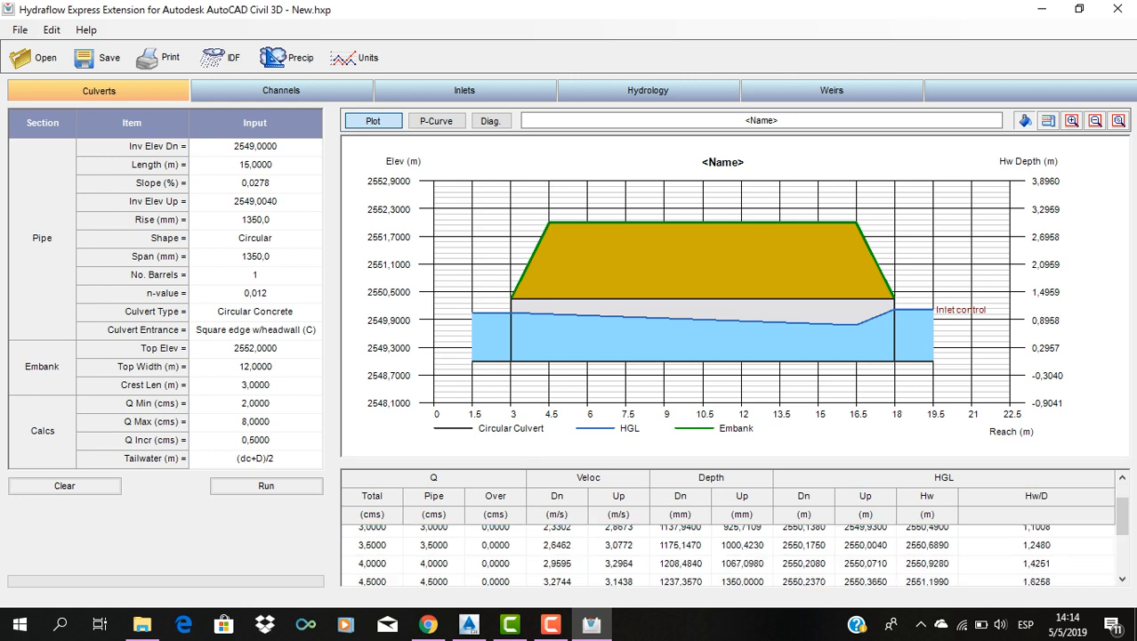
{"action": "scroll", "coordinate": [728, 551], "scroll_direction": "down", "scroll_amount": 3}
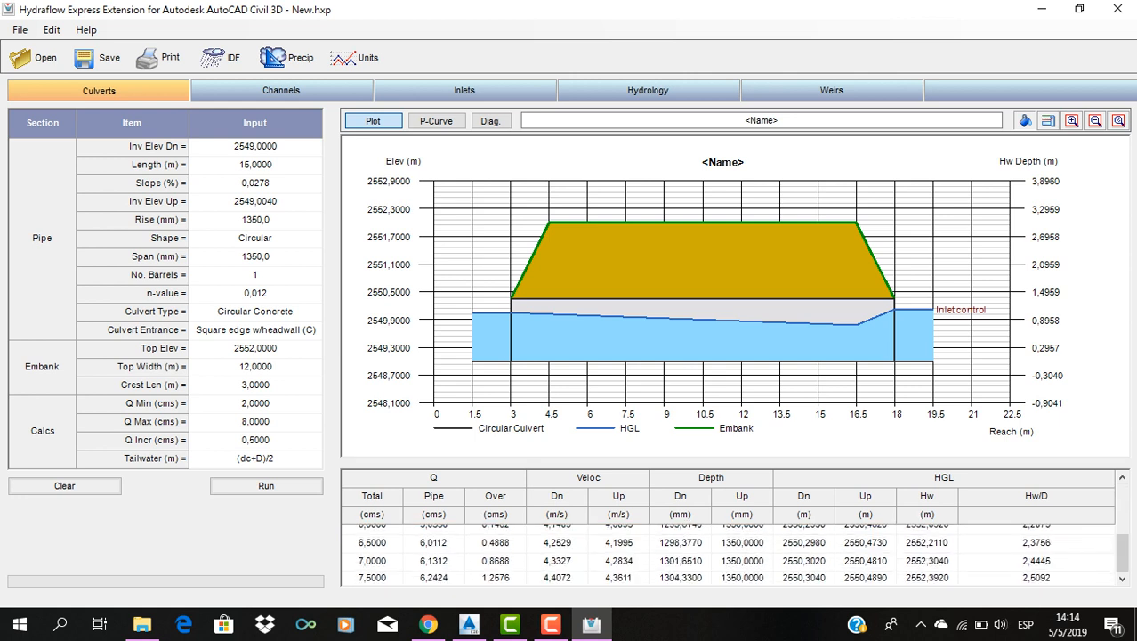
{"action": "scroll", "coordinate": [728, 551], "scroll_direction": "up", "scroll_amount": 4}
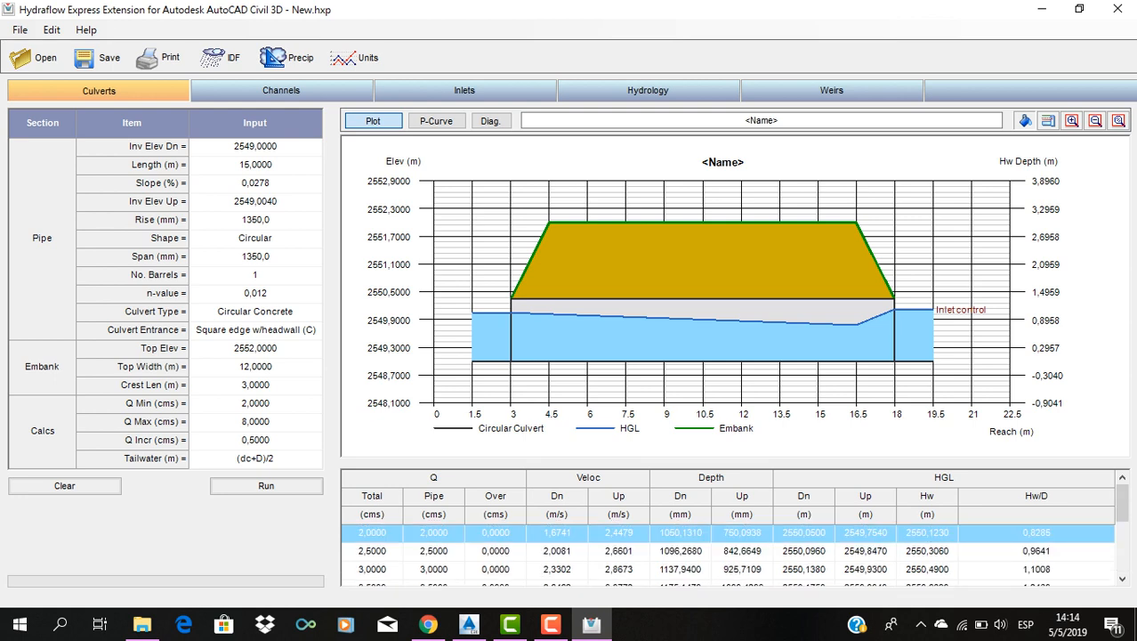
{"action": "scroll", "coordinate": [728, 552], "scroll_direction": "down", "scroll_amount": 4}
{"action": "scroll", "coordinate": [728, 552], "scroll_direction": "up", "scroll_amount": 4}
{"action": "left_click", "coordinate": [255, 220]}
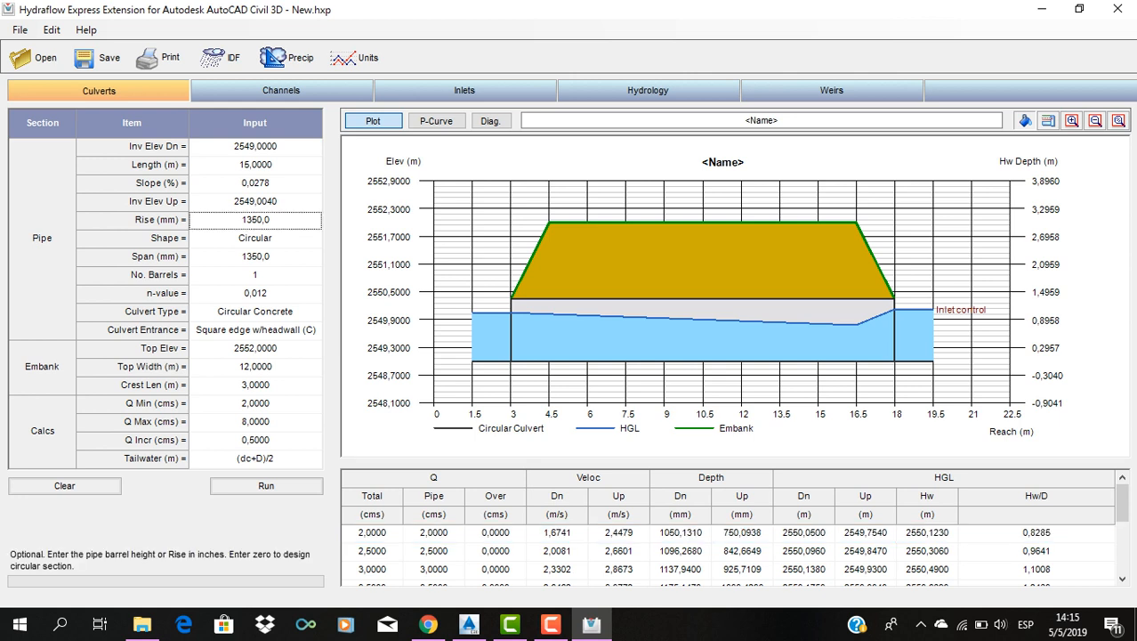
{"action": "left_click", "coordinate": [255, 256]}
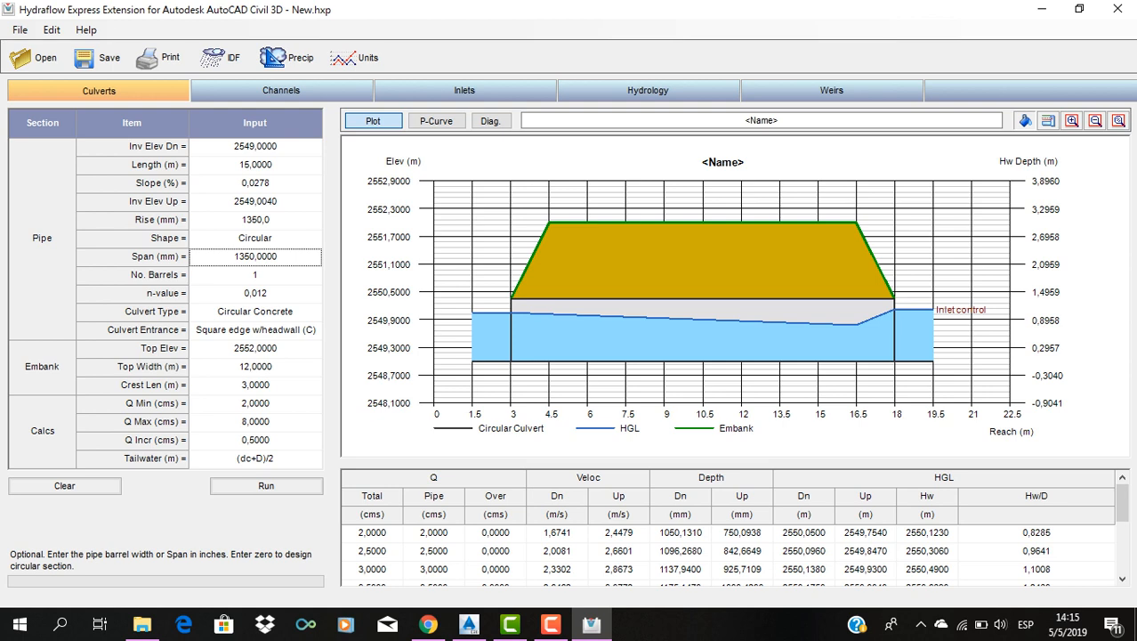
- Compare the culvert profiles for the 3 and 6 cms flows in the recalculated results
{"action": "left_click", "coordinate": [729, 569]}
{"action": "scroll", "coordinate": [729, 570], "scroll_direction": "down", "scroll_amount": 4}
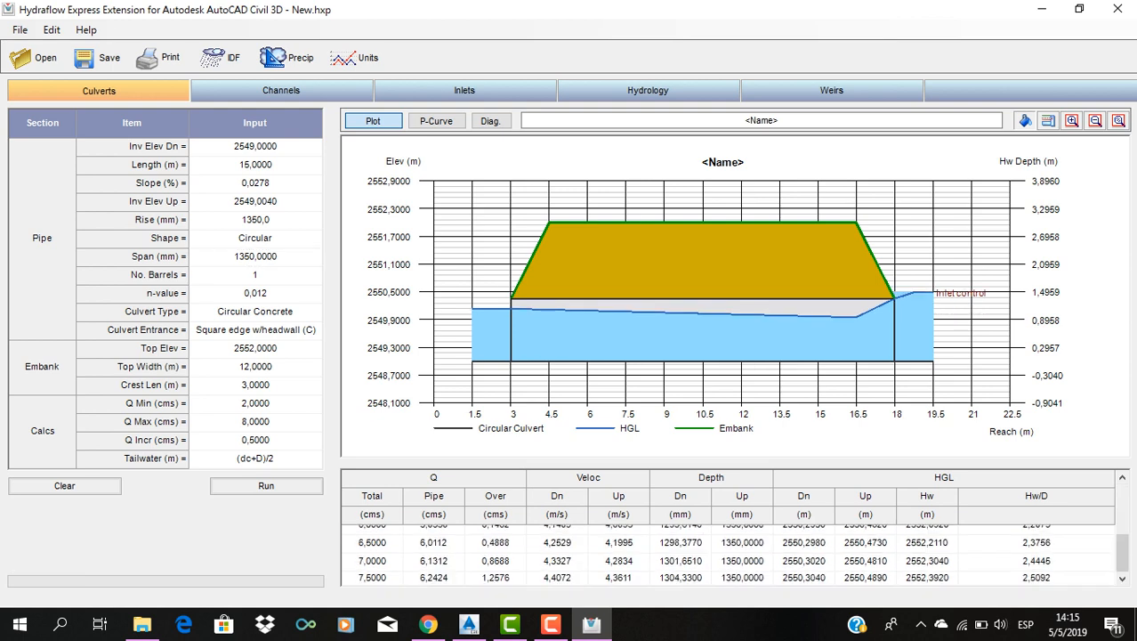
{"action": "scroll", "coordinate": [729, 556], "scroll_direction": "up", "scroll_amount": 1}
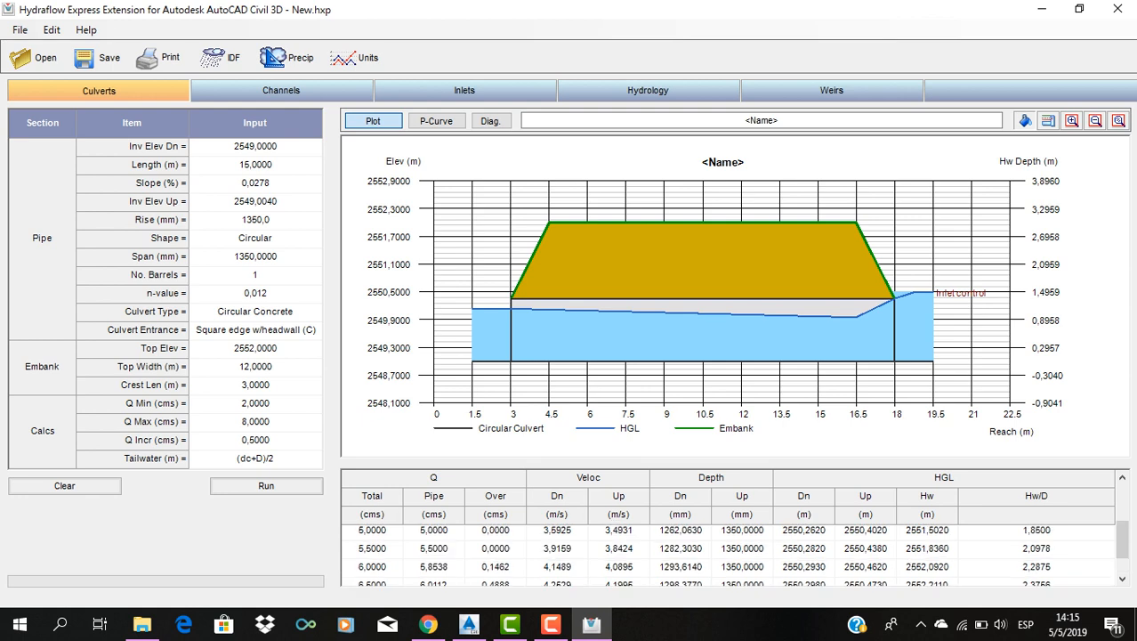
{"action": "left_click", "coordinate": [729, 566]}
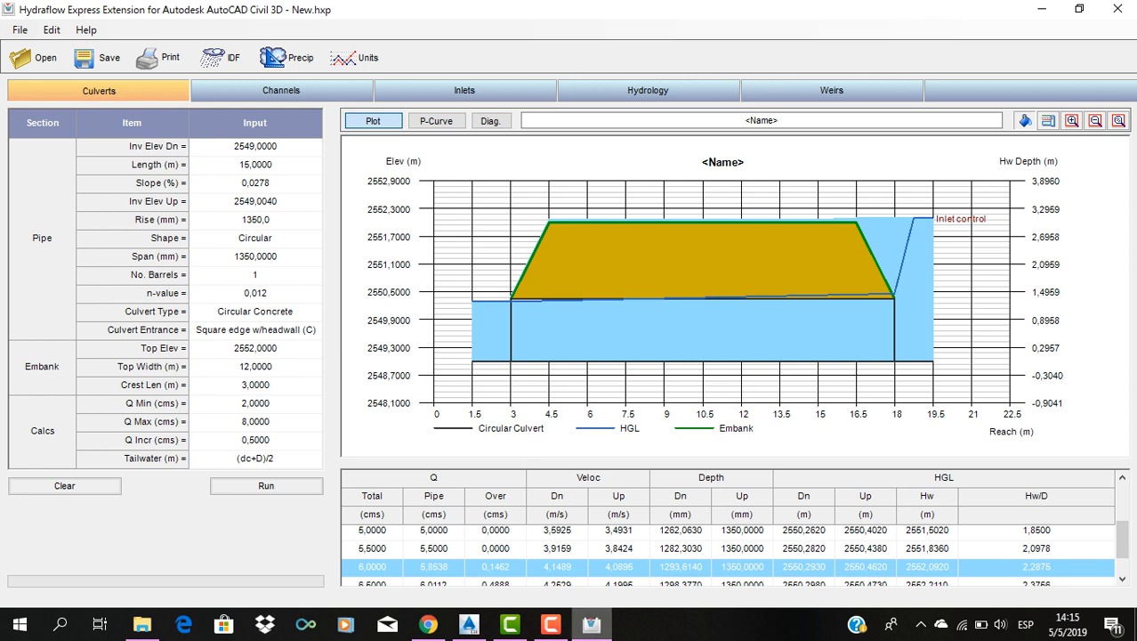
{"action": "left_click", "coordinate": [551, 624]}
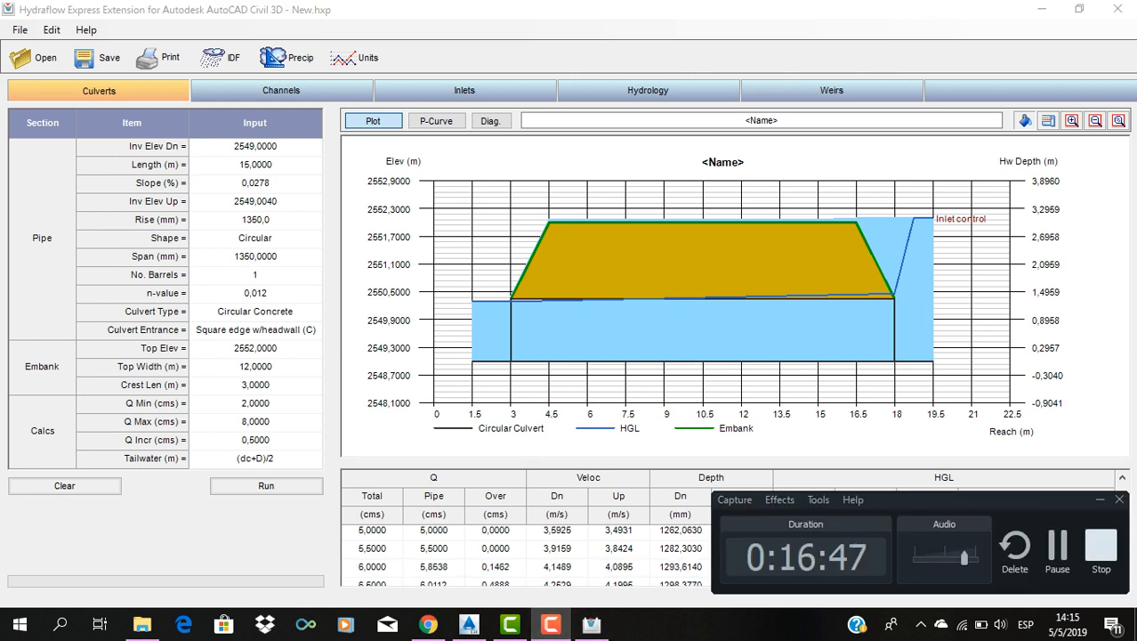